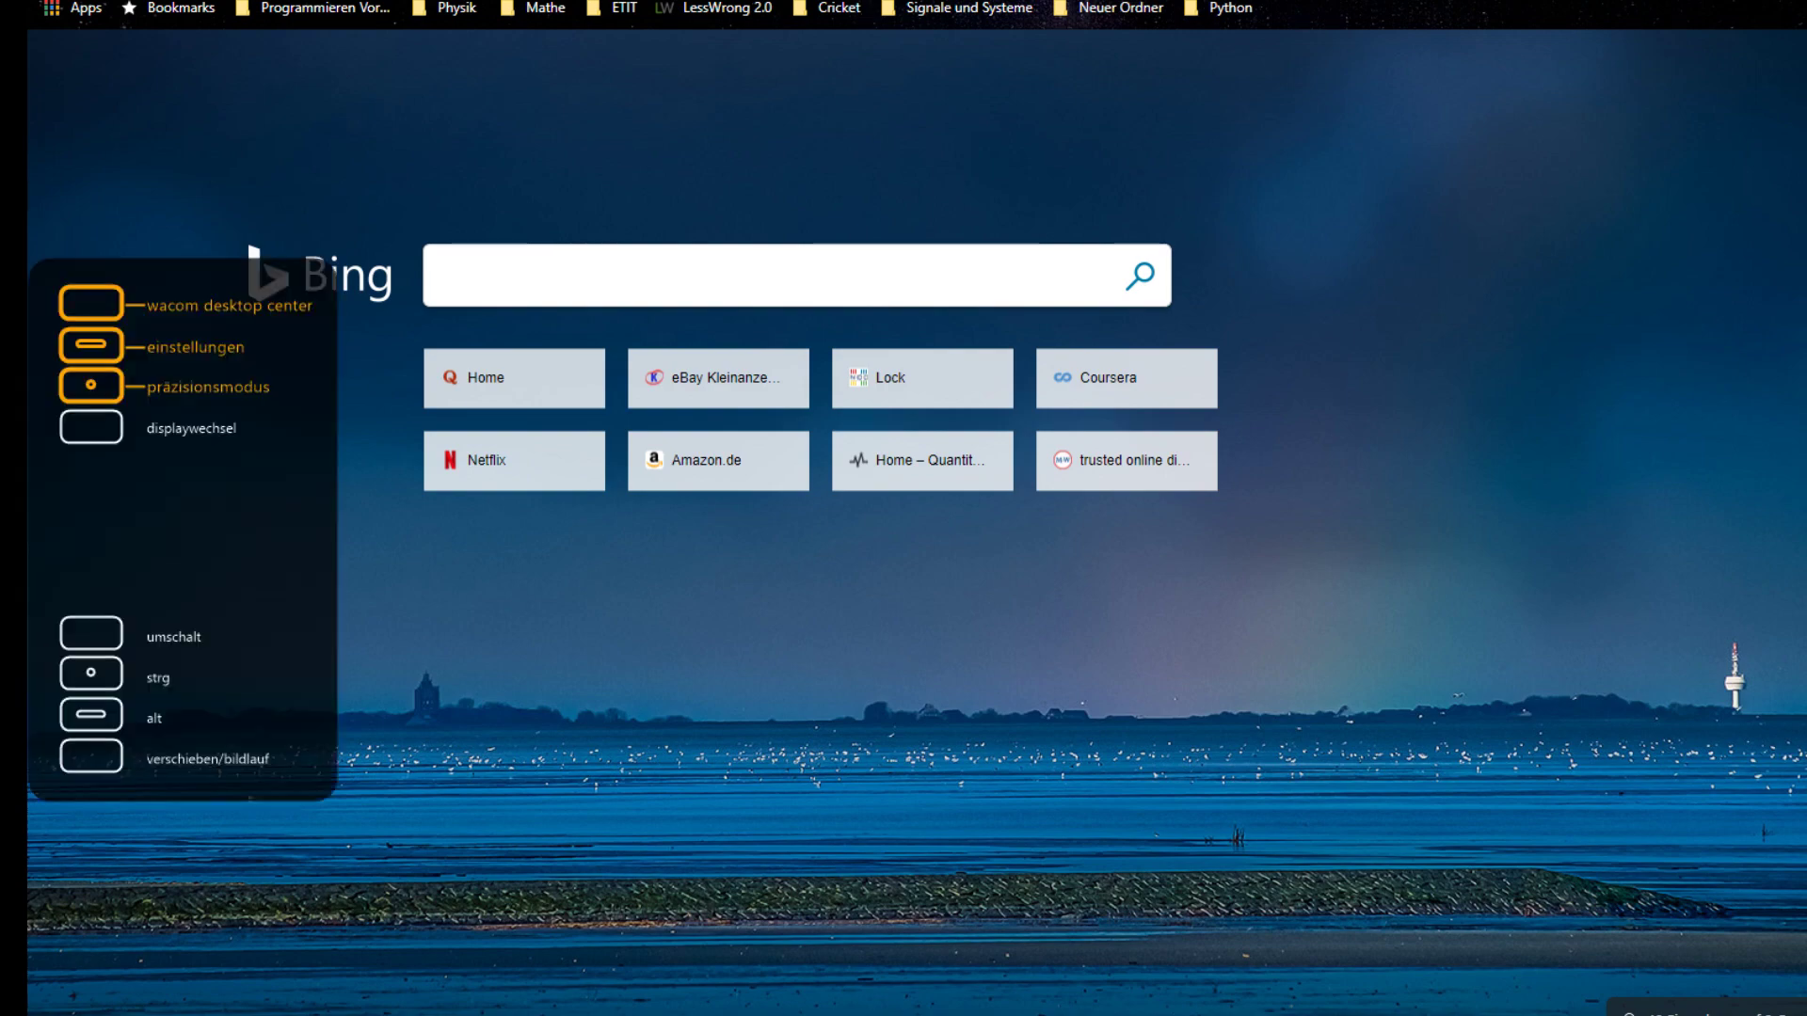
type("miketex")
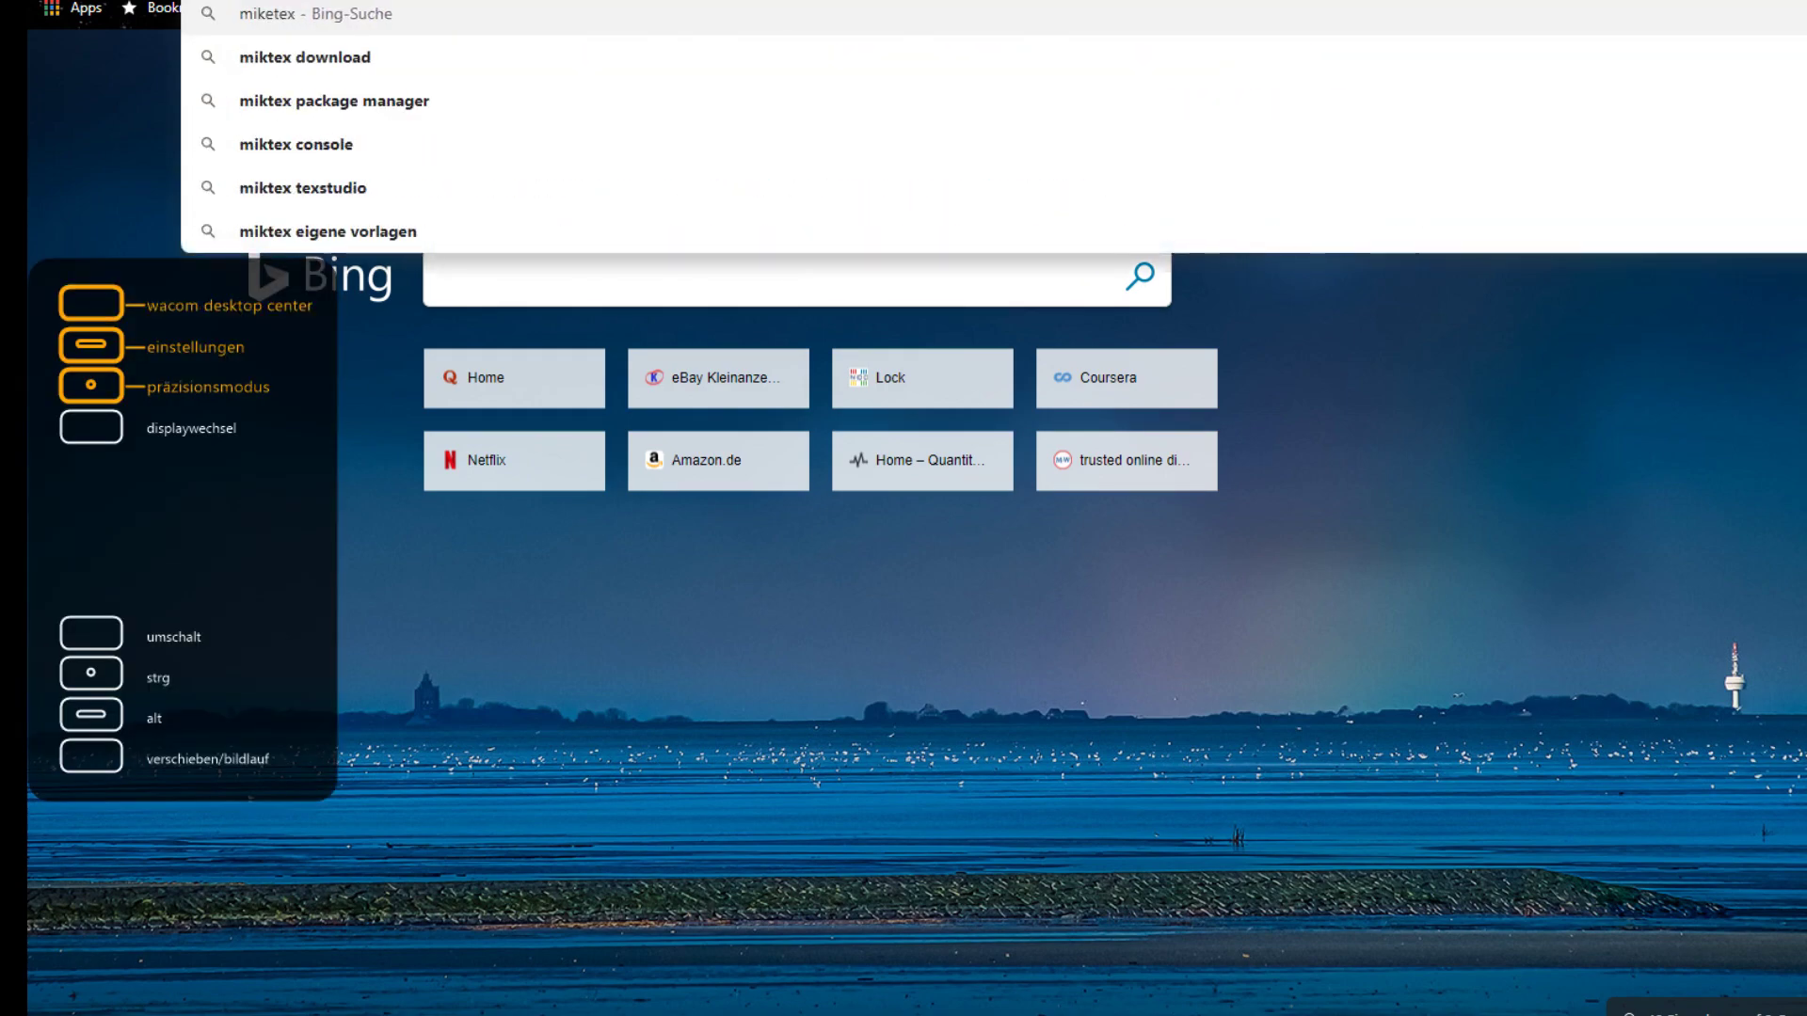
type(" download")
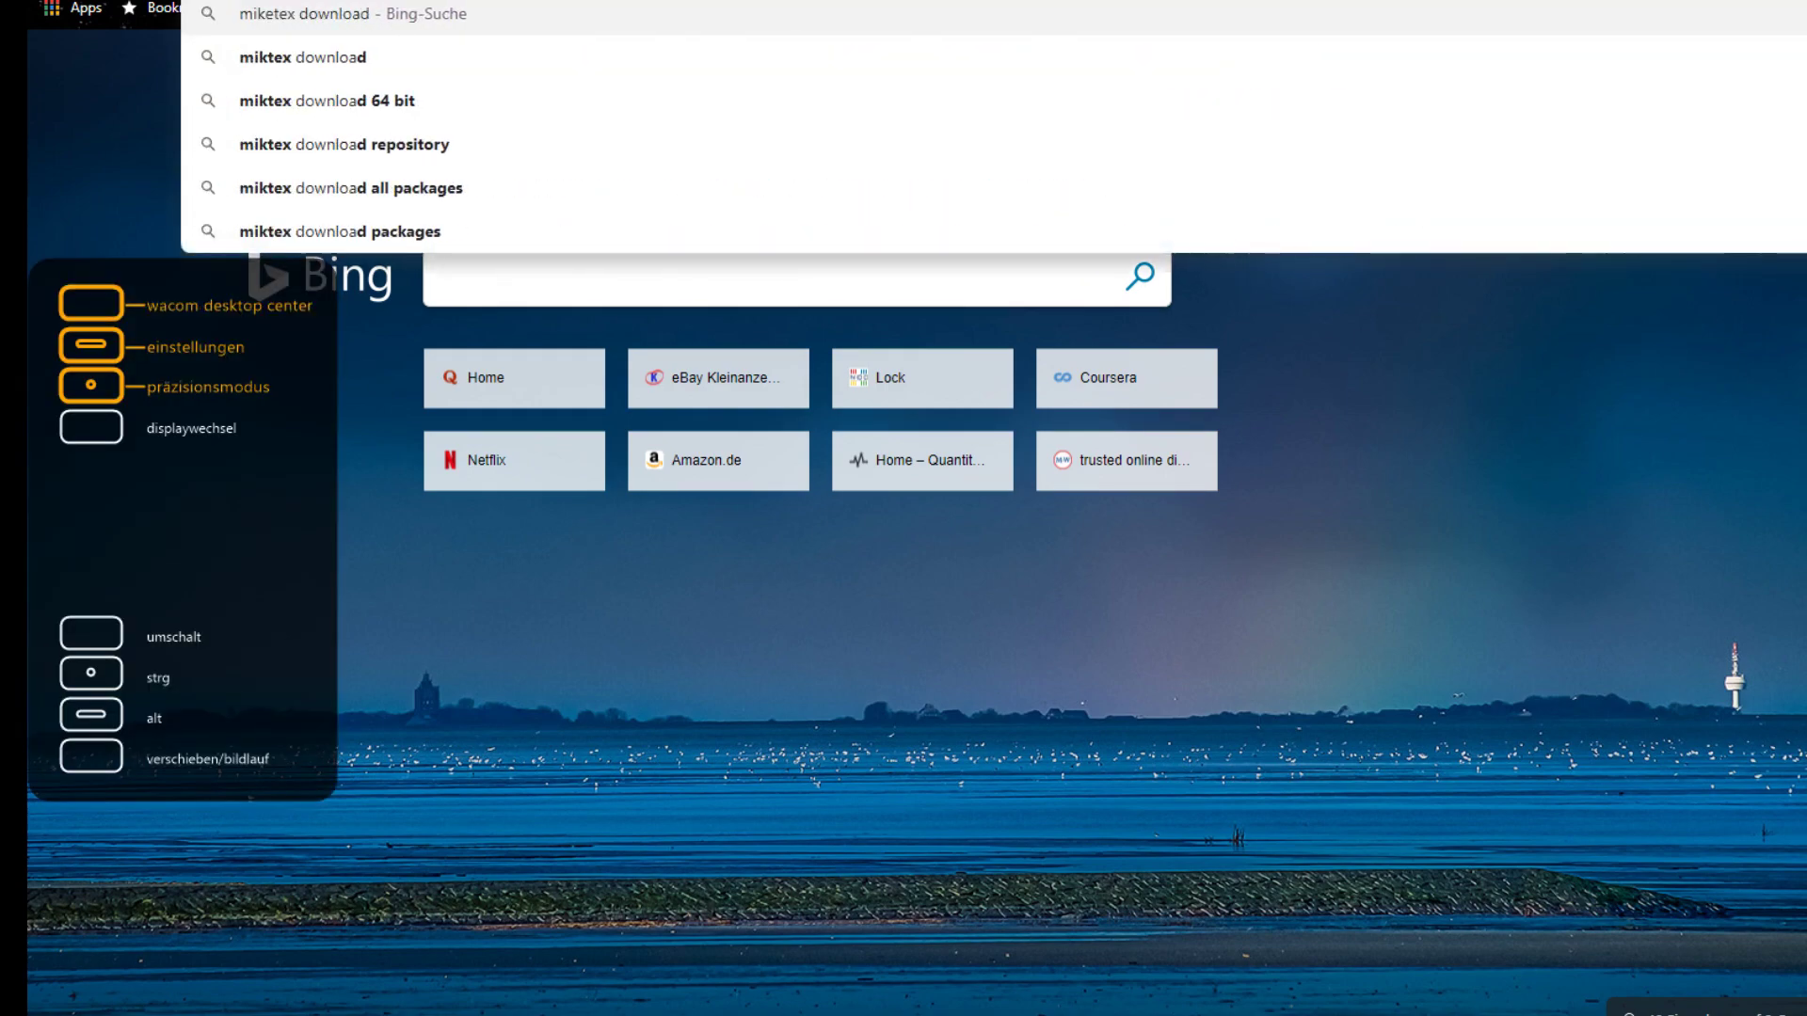
Step: Search Bing for 'miketex download' and view MiKTeX.org's macOS installer details
key("Return")
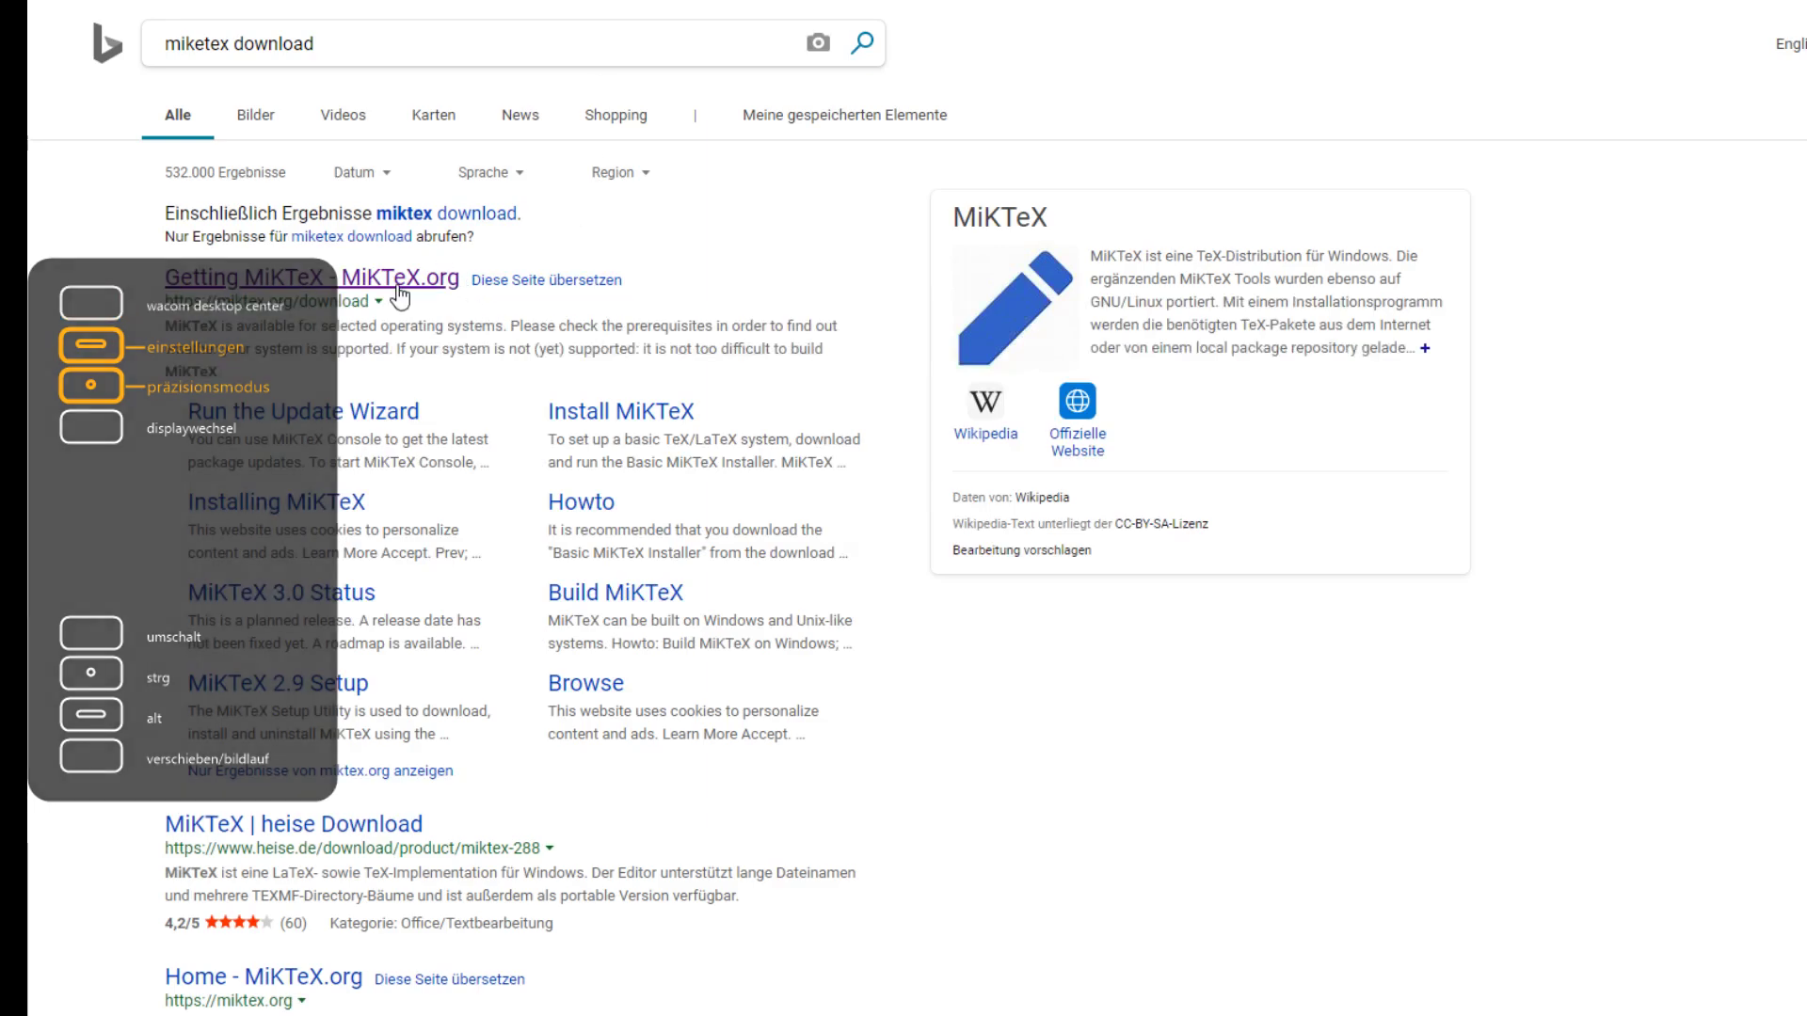
left_click(396, 279)
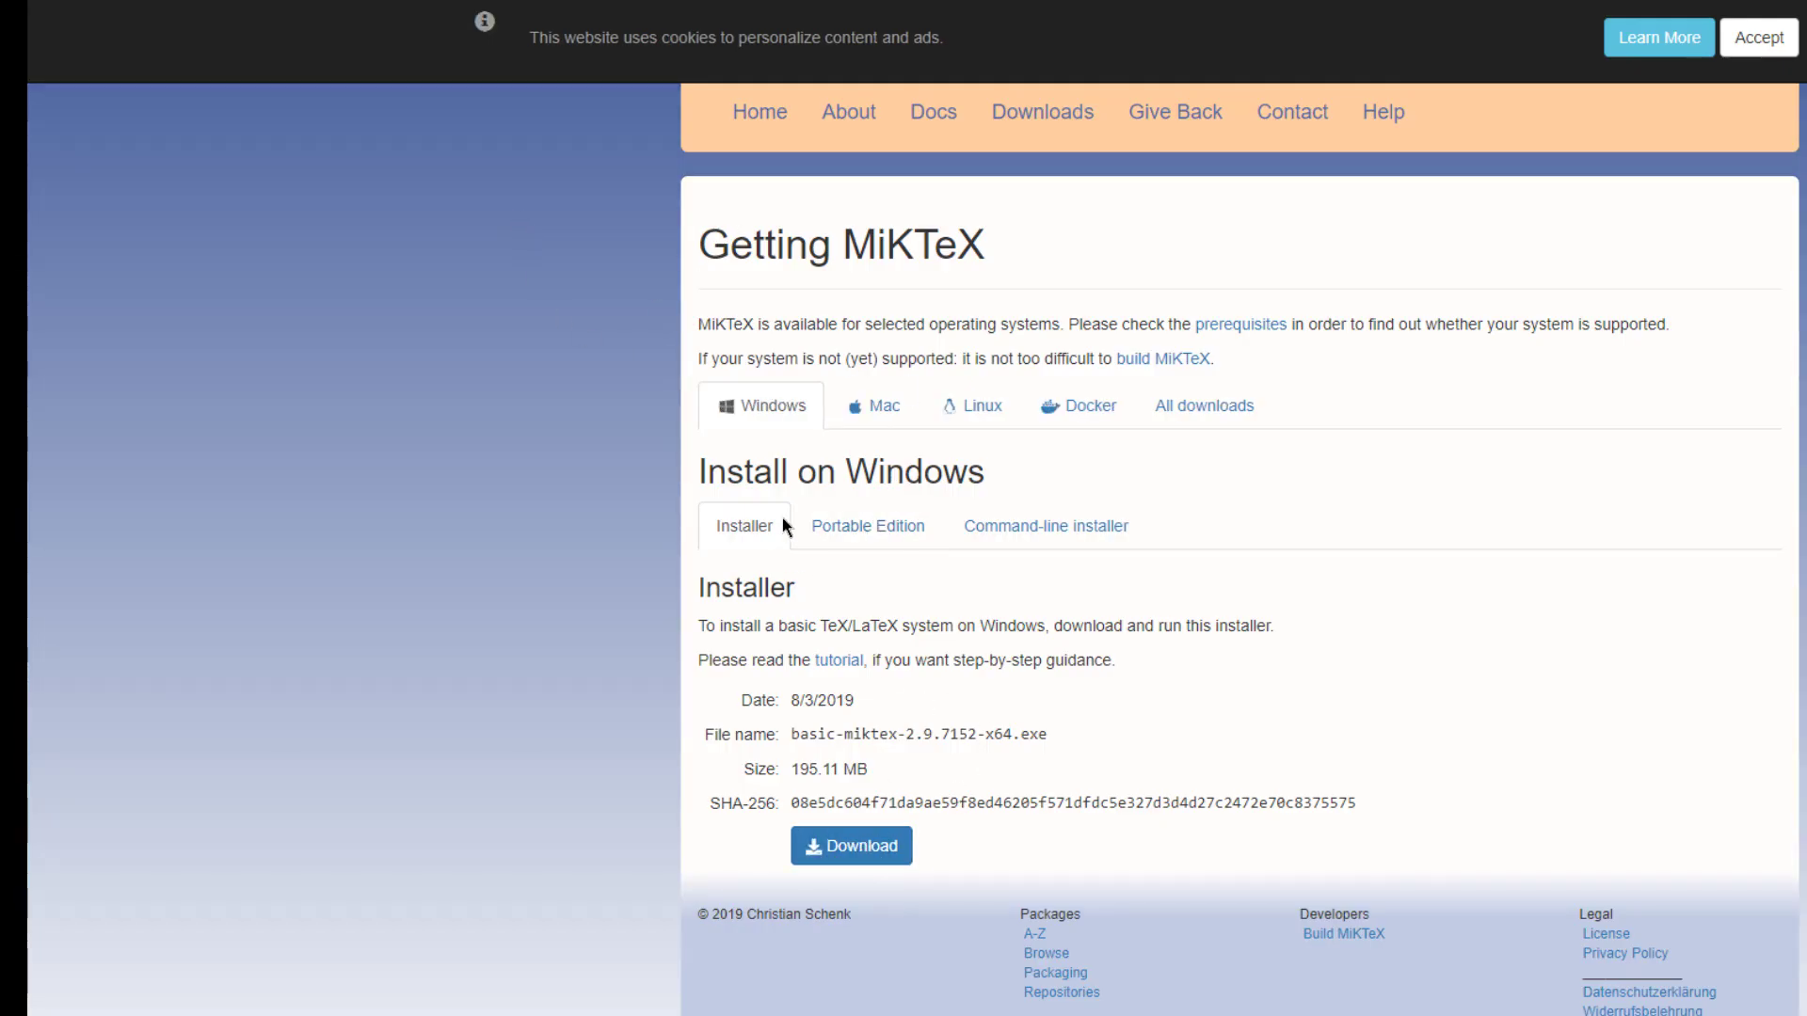
left_click(905, 412)
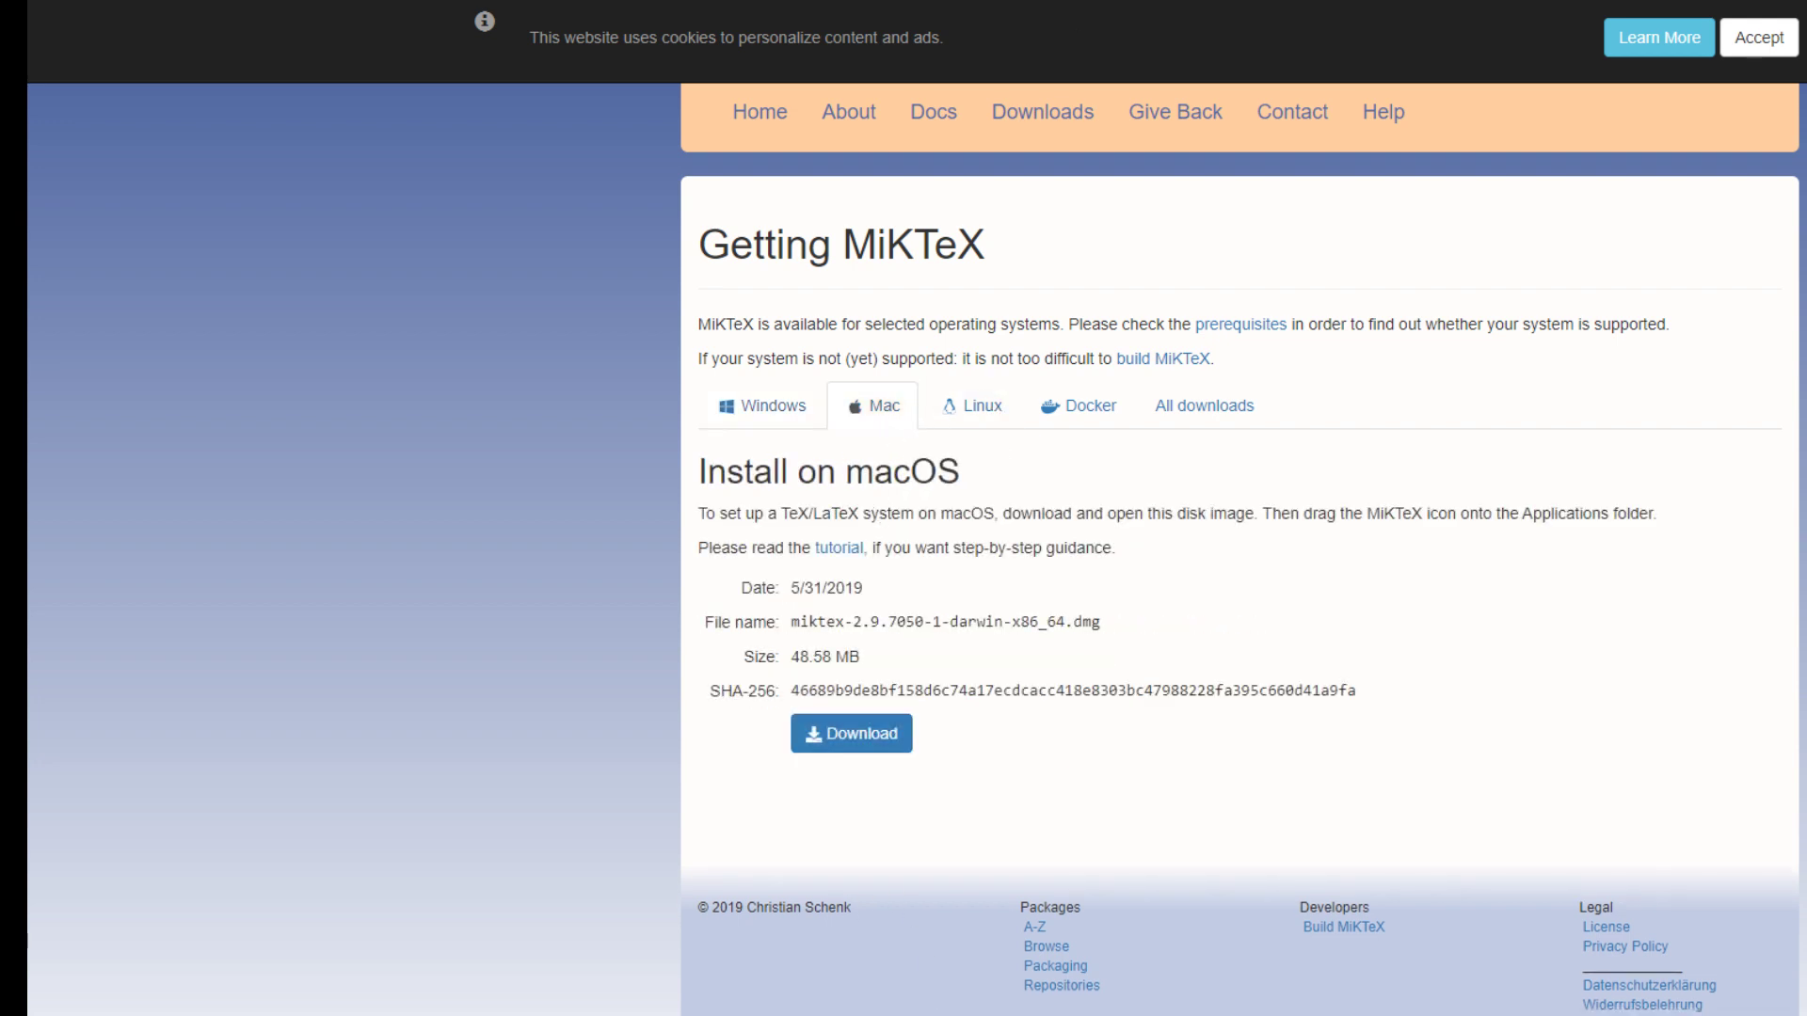
key("ctrl+t")
type("ma")
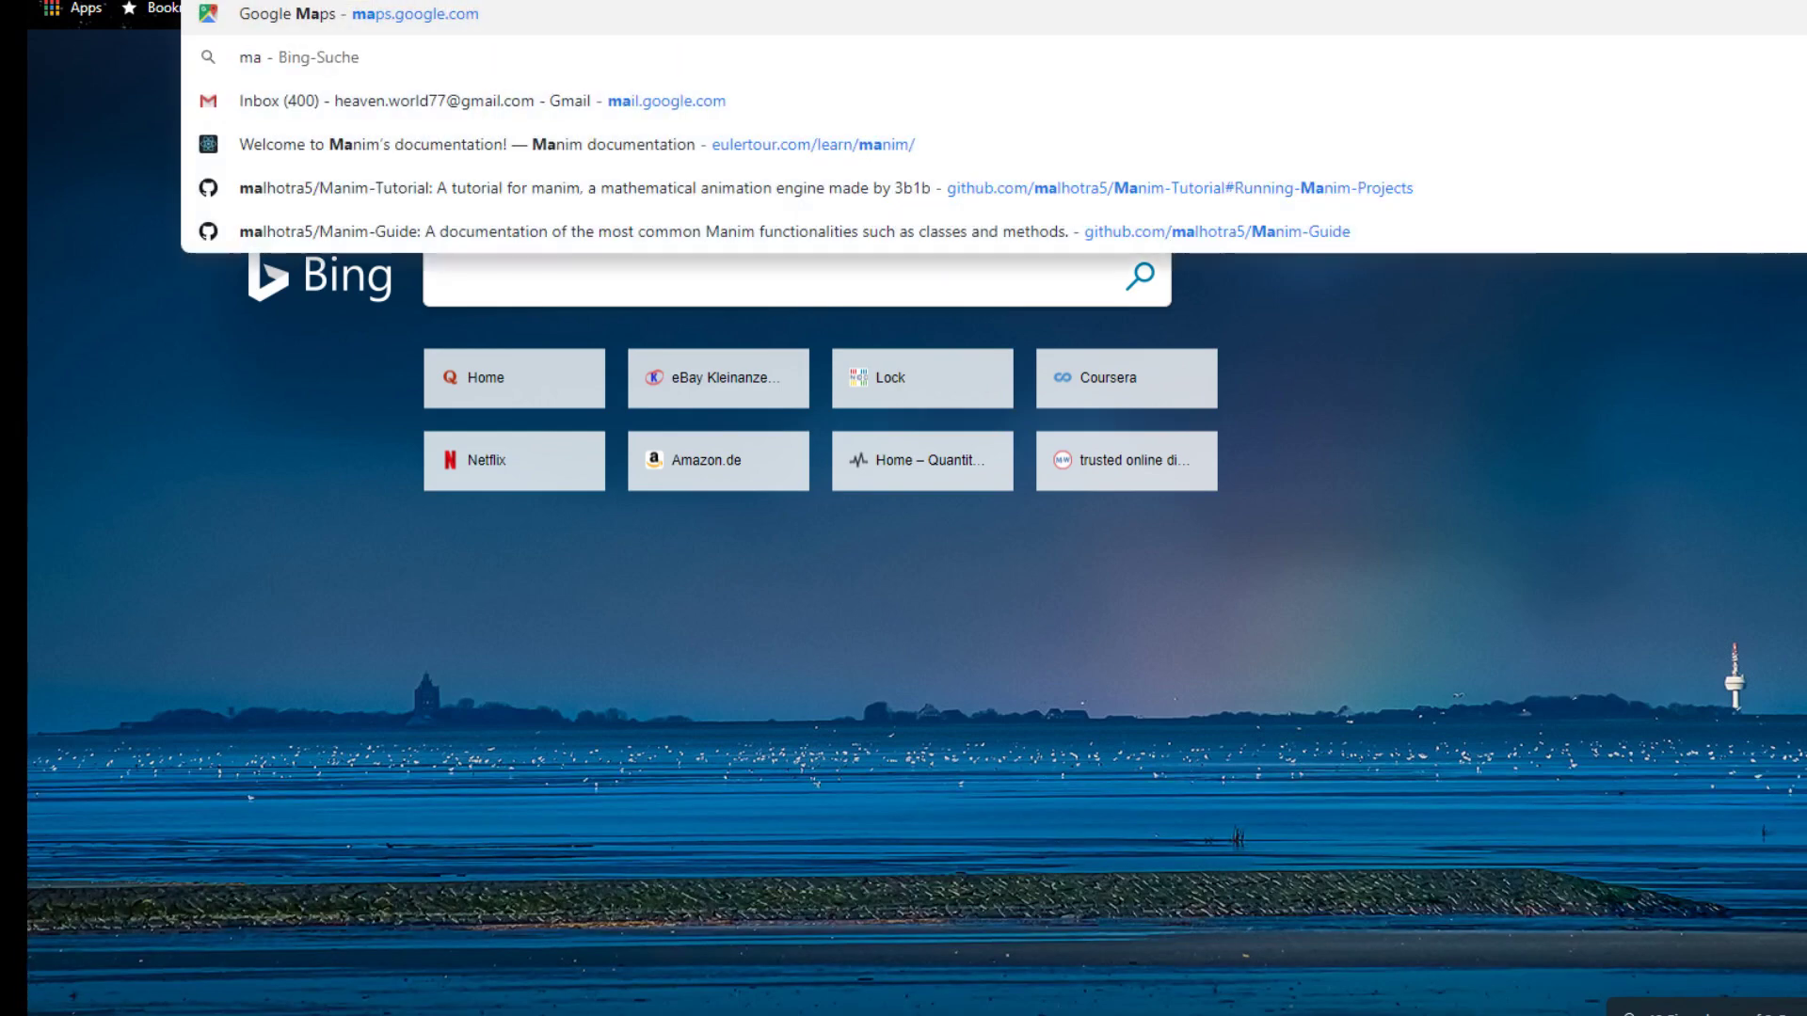
type("ctg")
Step: Search 'mactex for windows' and browse the latex-project.org and TeX Users Group MacTeX pages
key("BackSpace")
type("ex for")
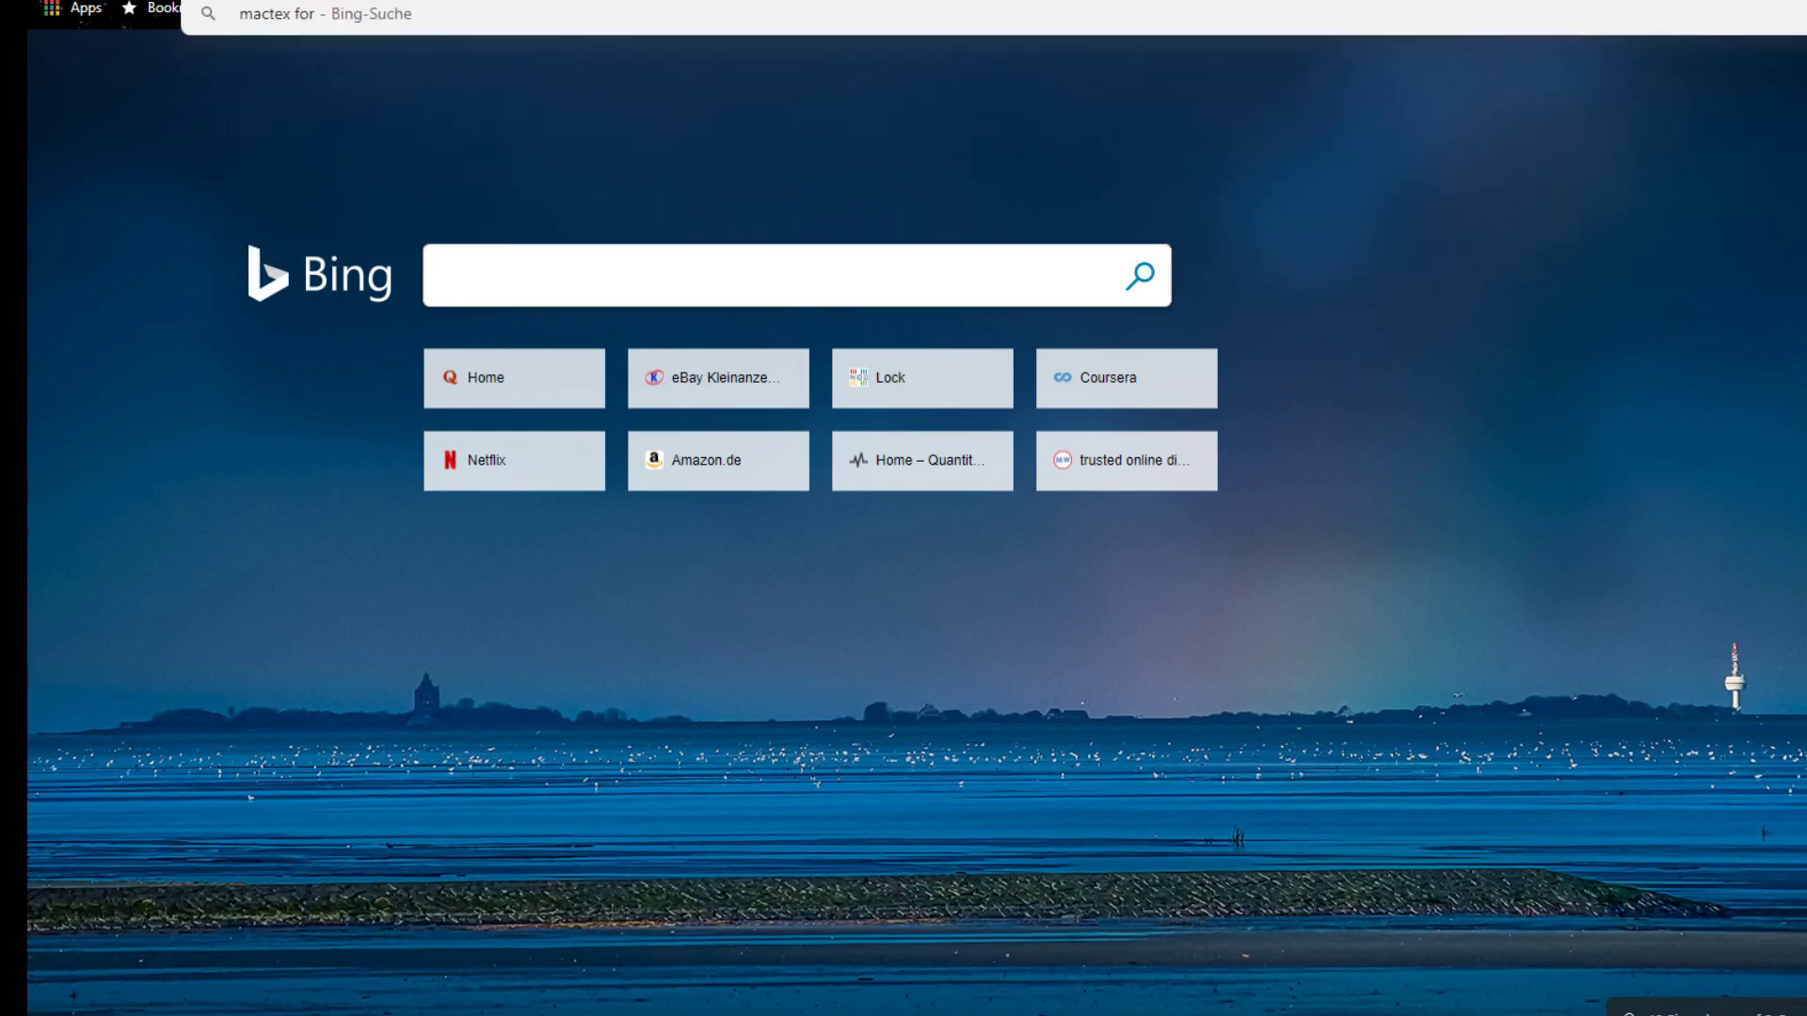
type(" windows")
key("Return")
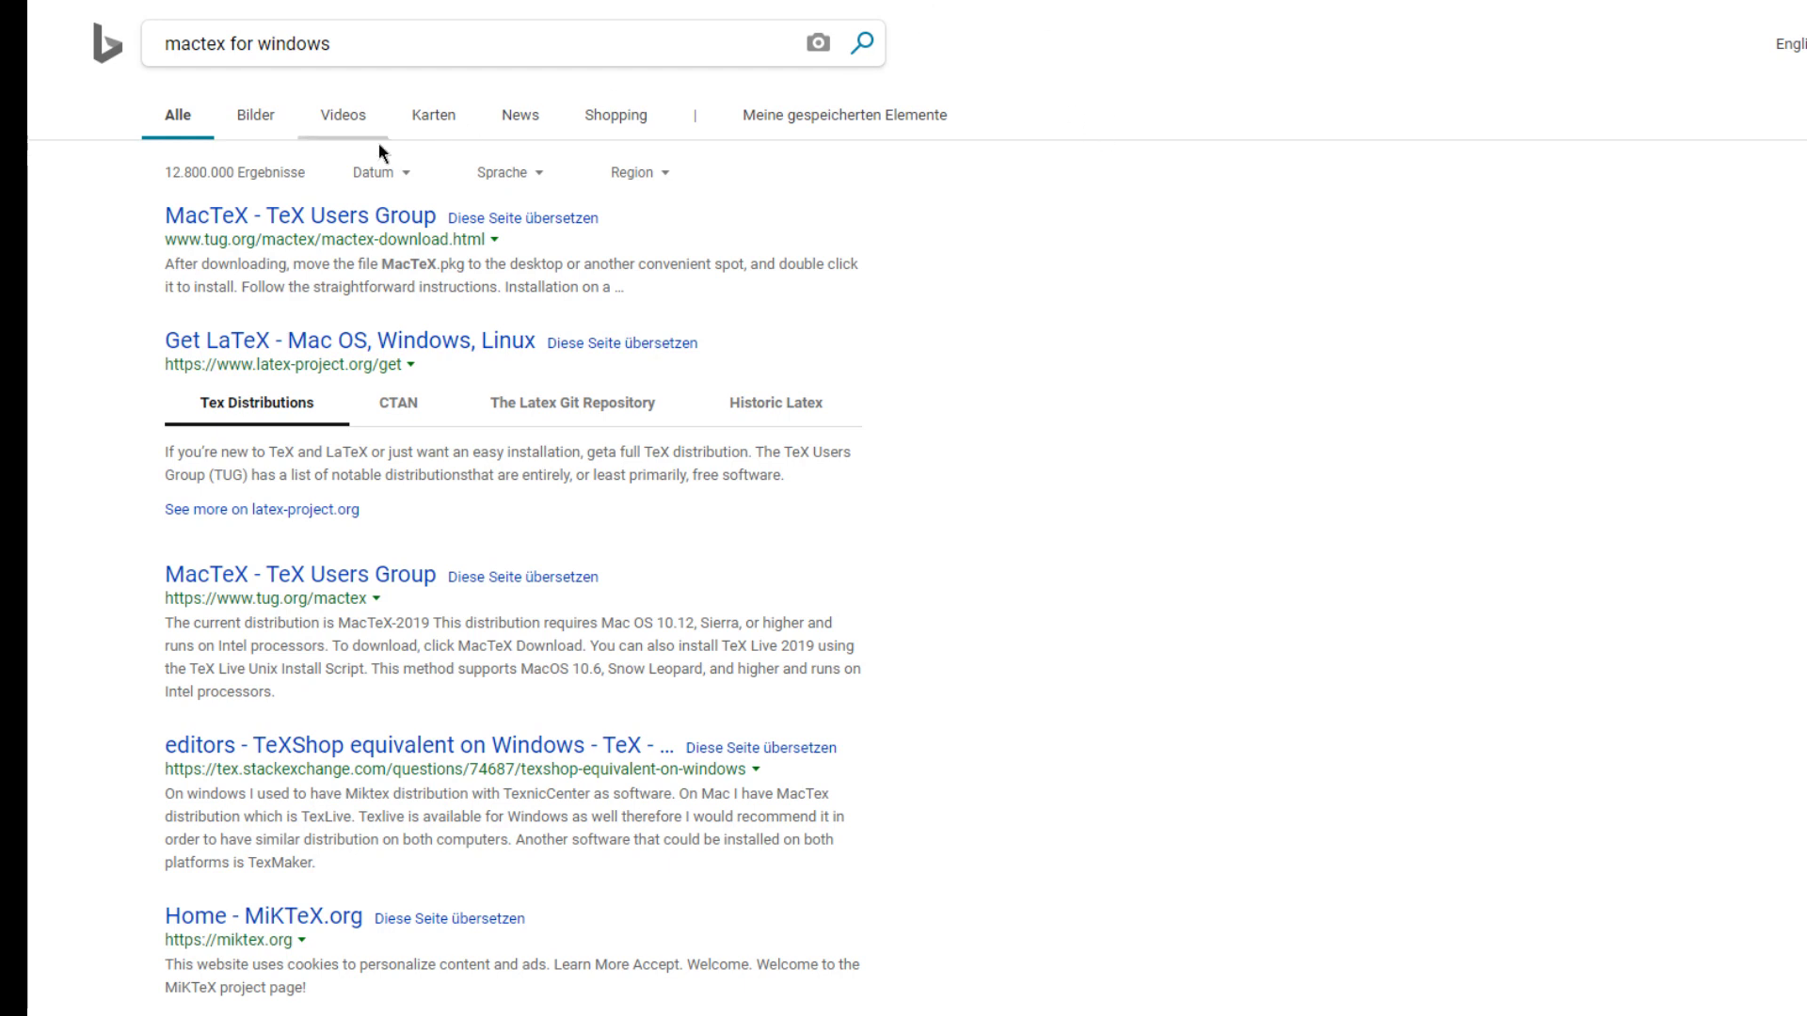
left_click(373, 350)
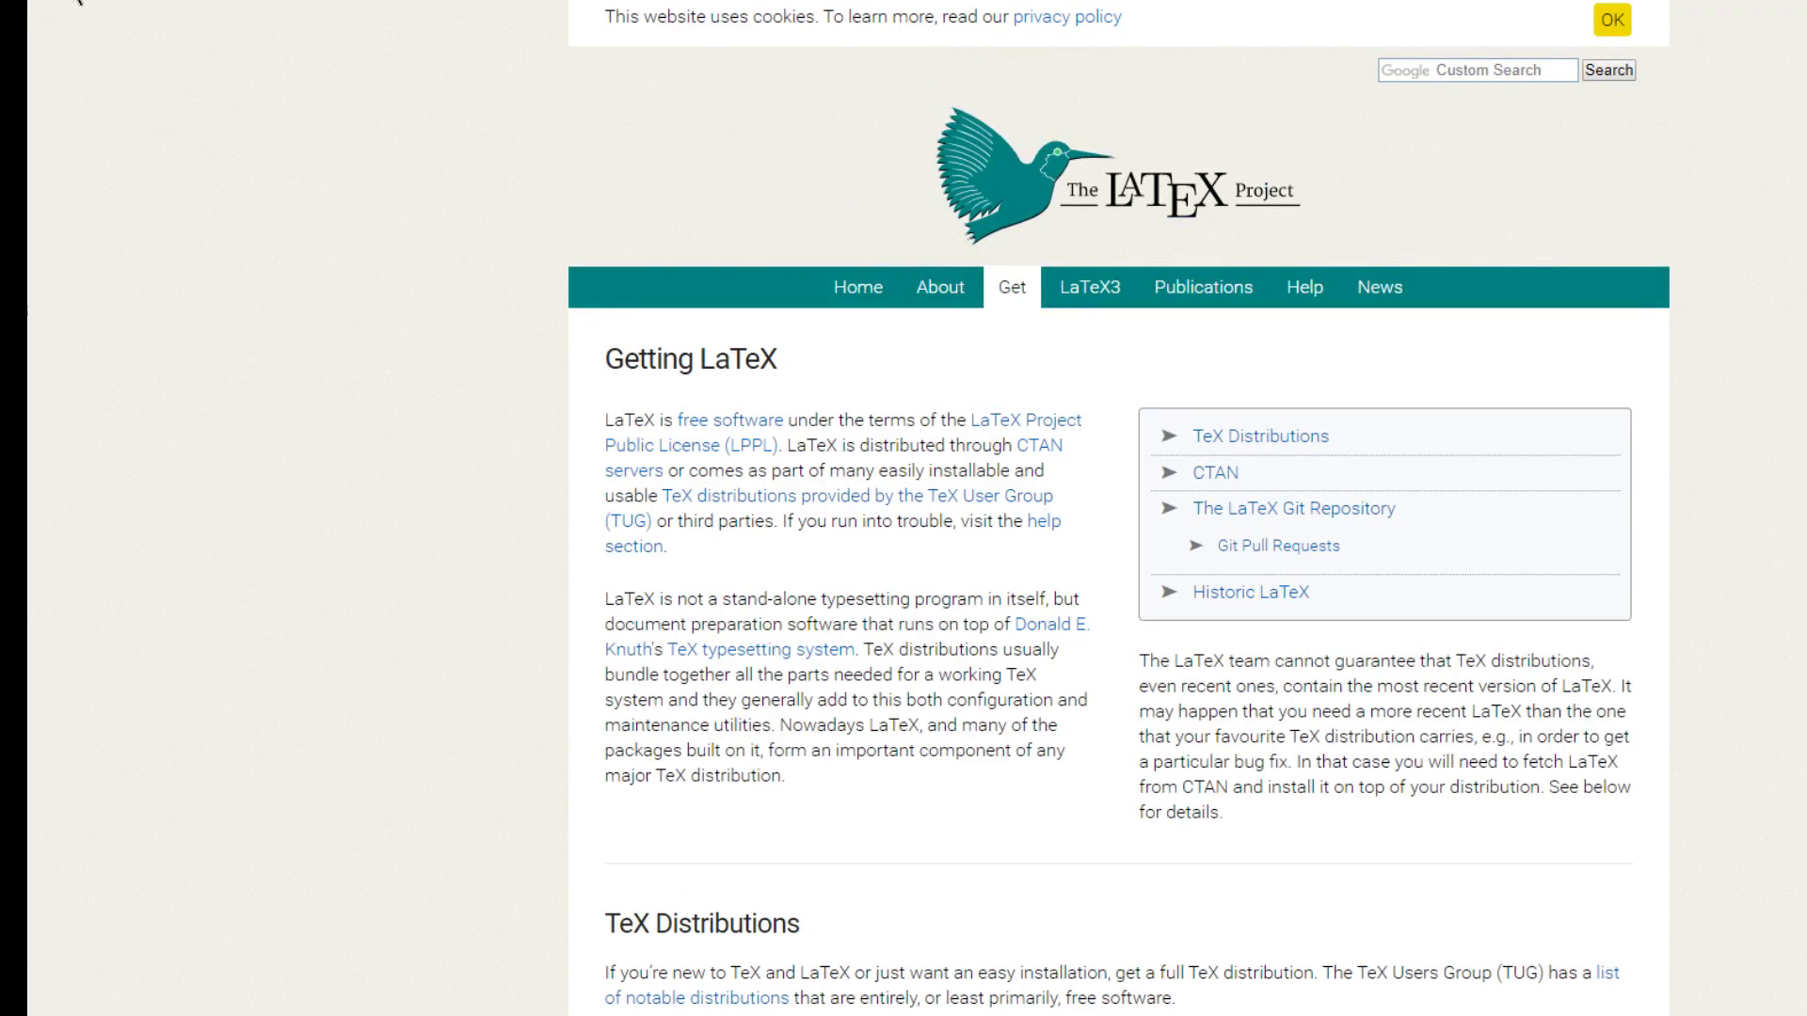
key("alt+Left")
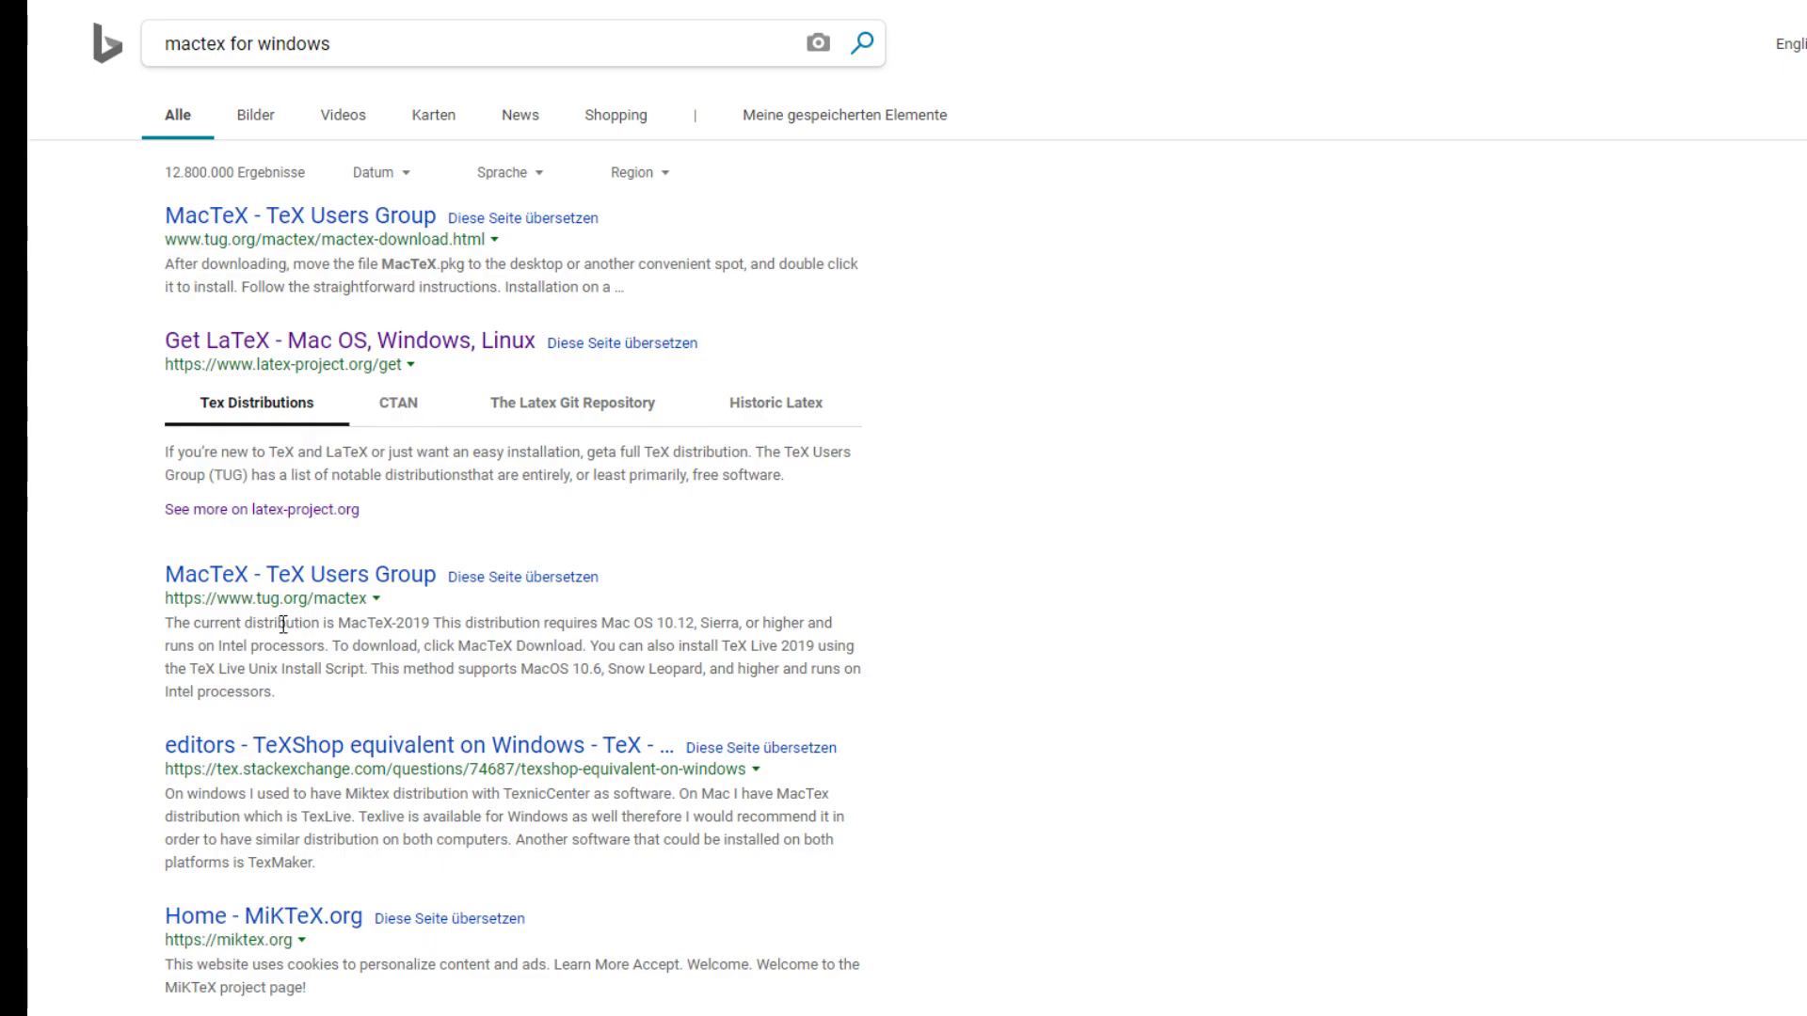
left_click(293, 575)
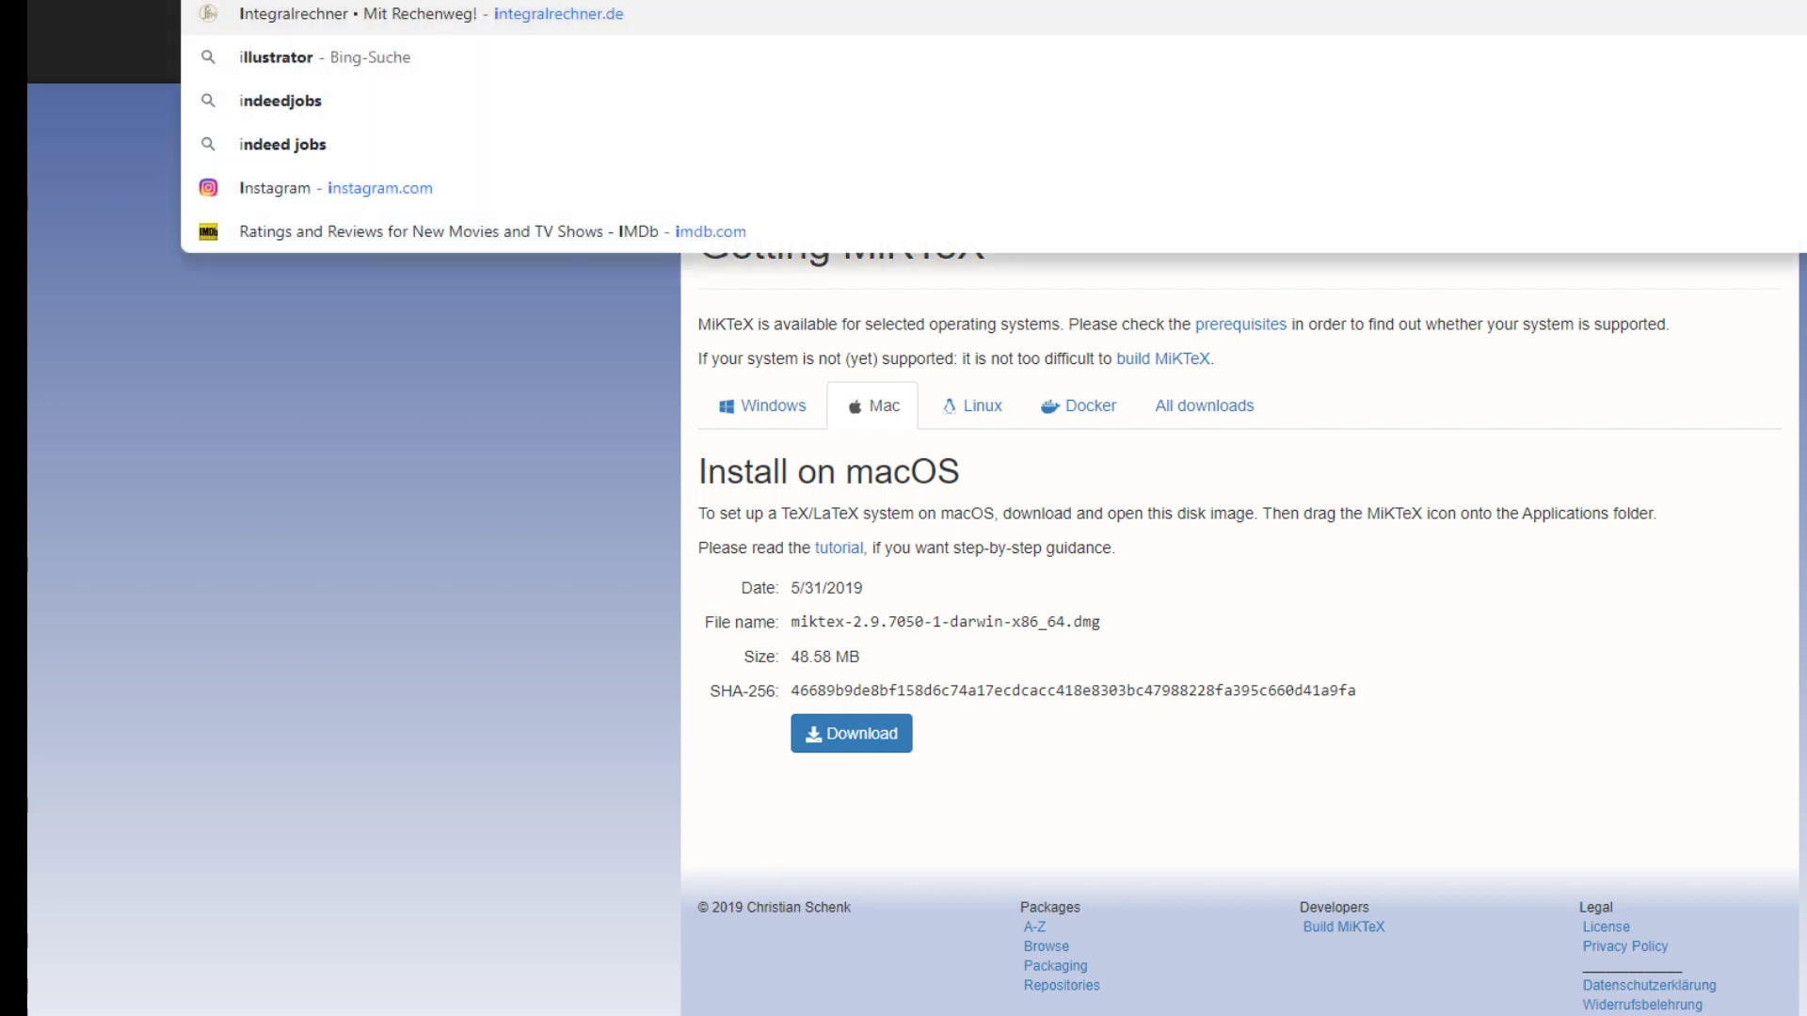
type("doiwnloa")
Step: Search 'download visual studio code' and open the code.visualstudio.com download result
key("BackSpace")
key("BackSpace")
key("BackSpace")
key("BackSpace")
key("BackSpace")
type("downlloa")
key("BackSpace")
key("BackSpace")
key("BackSpace")
type("oad visual s")
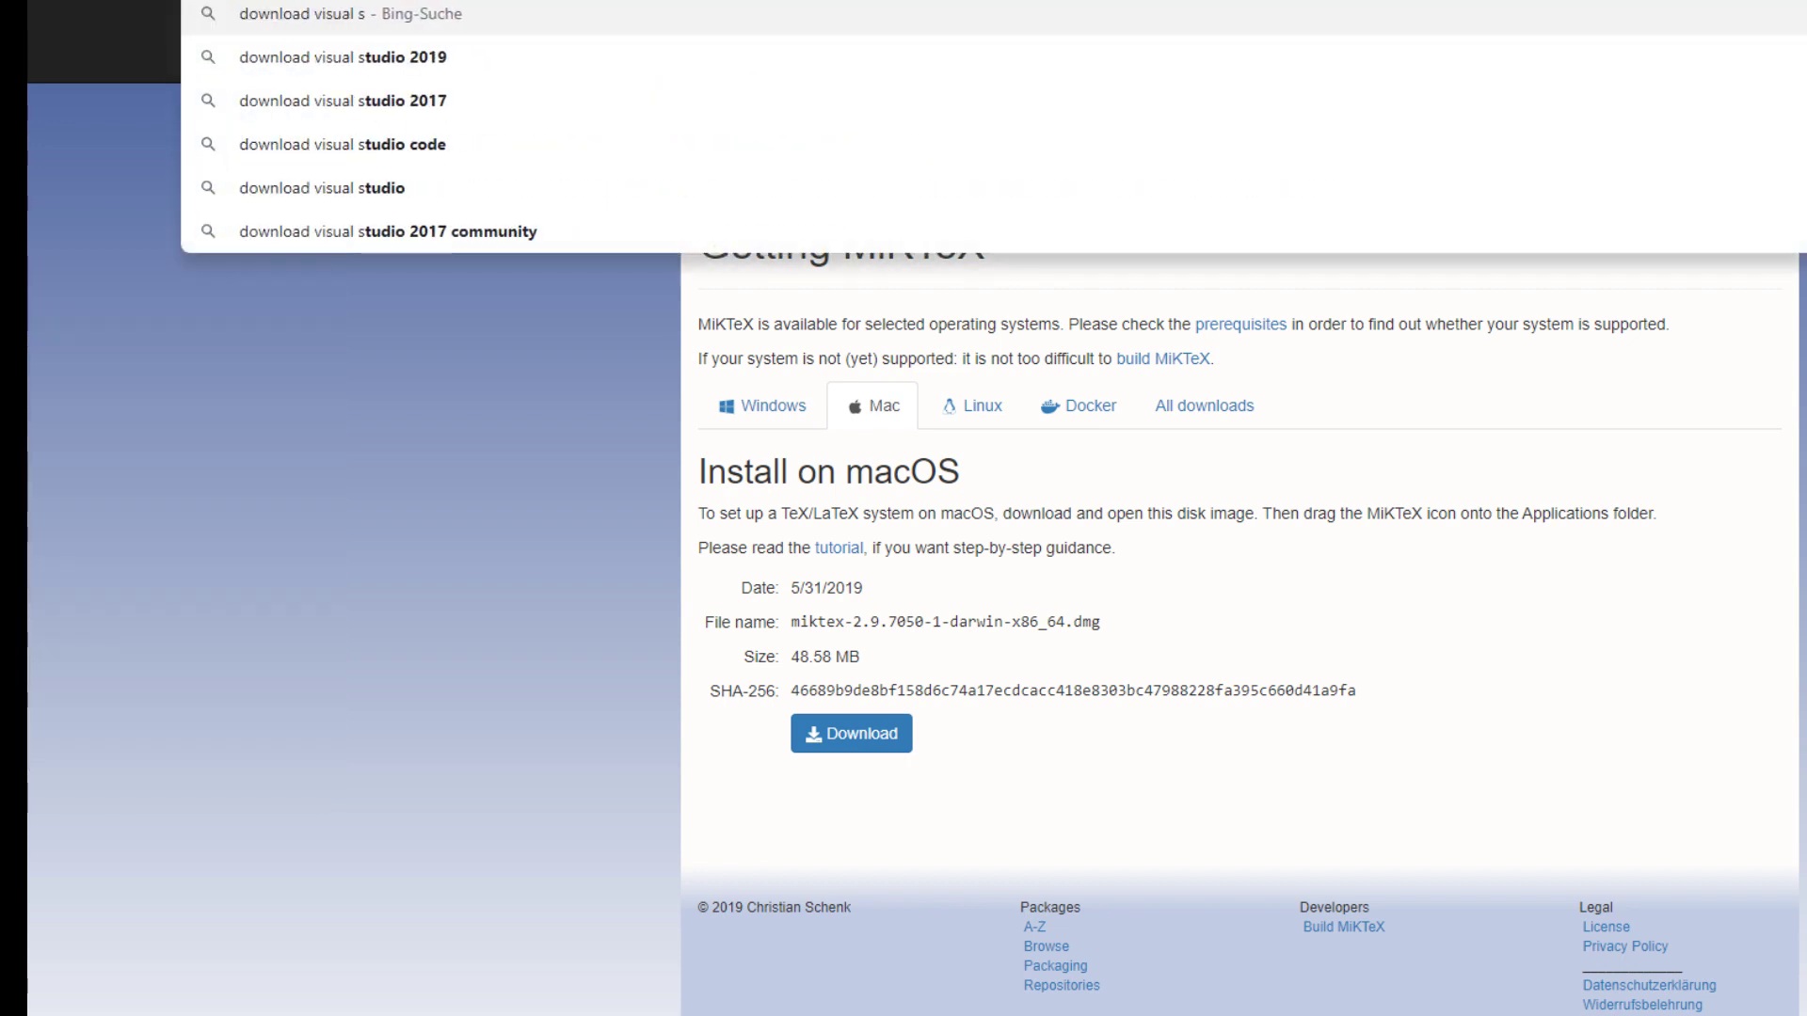
type("tudio code")
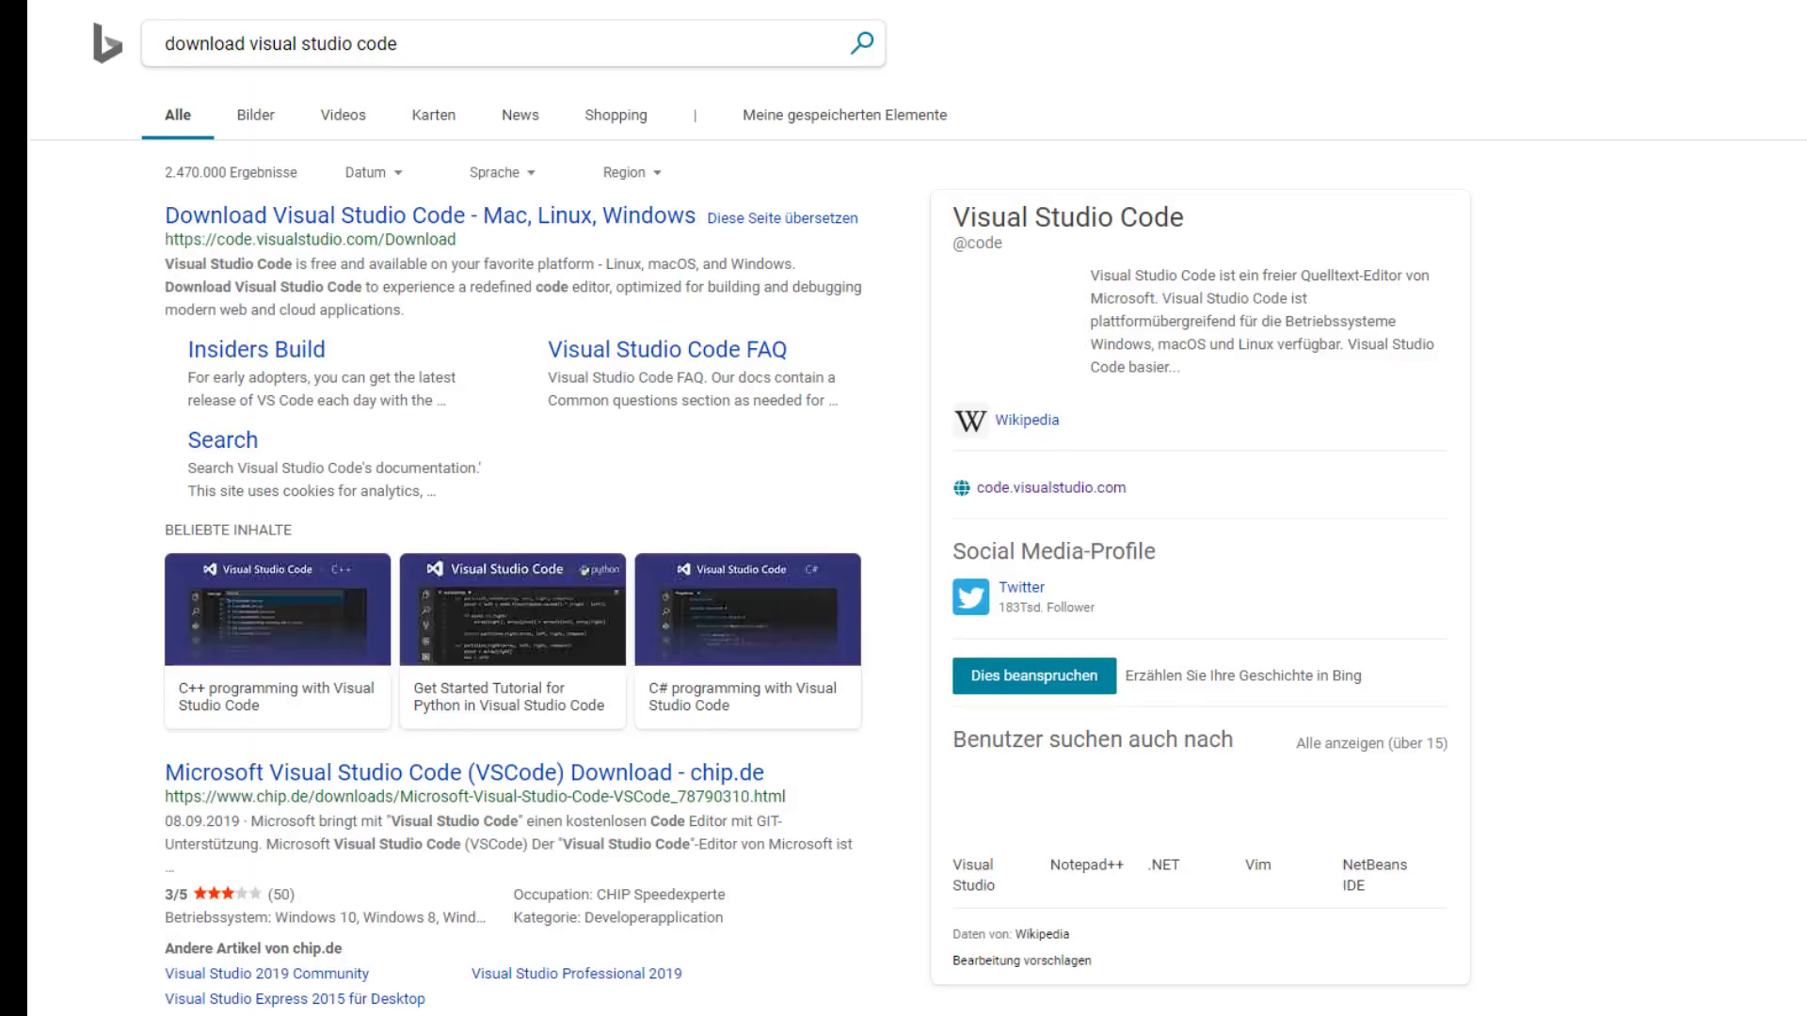
left_click(431, 216)
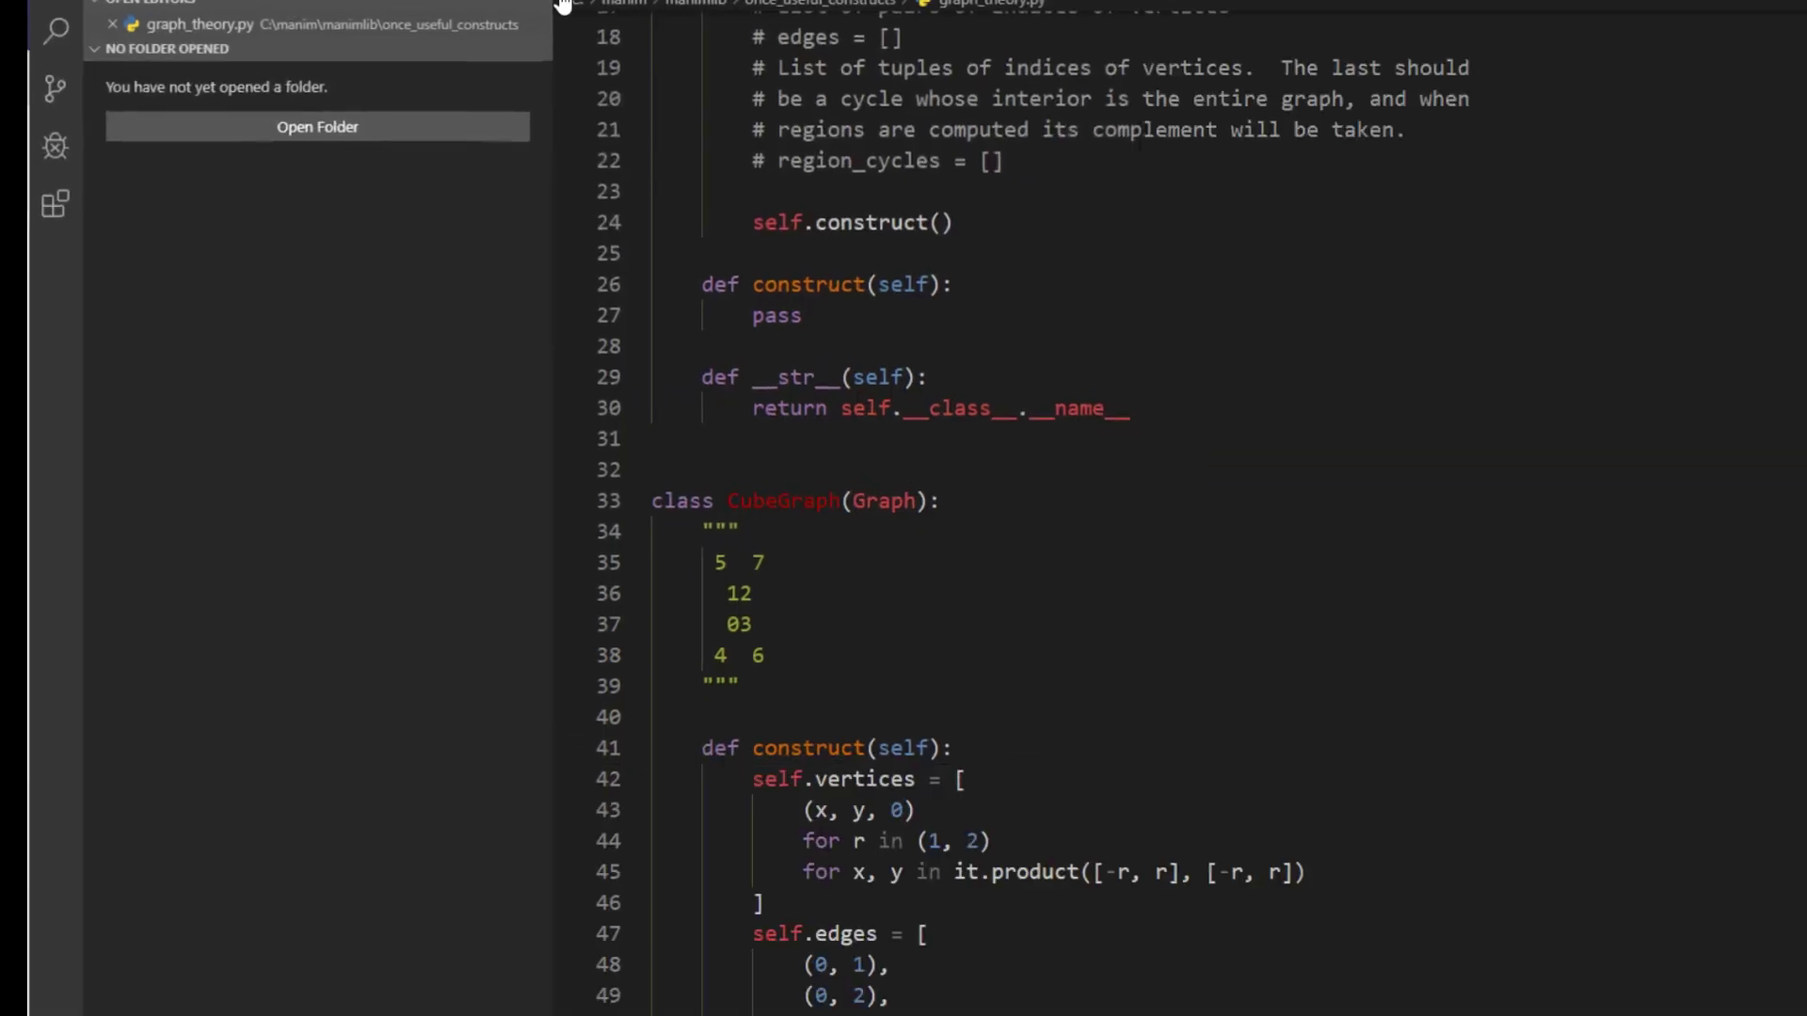
Step: Open Dropbox's LATEX folder as the workspace, with buch.tex in the editor
left_click(361, 113)
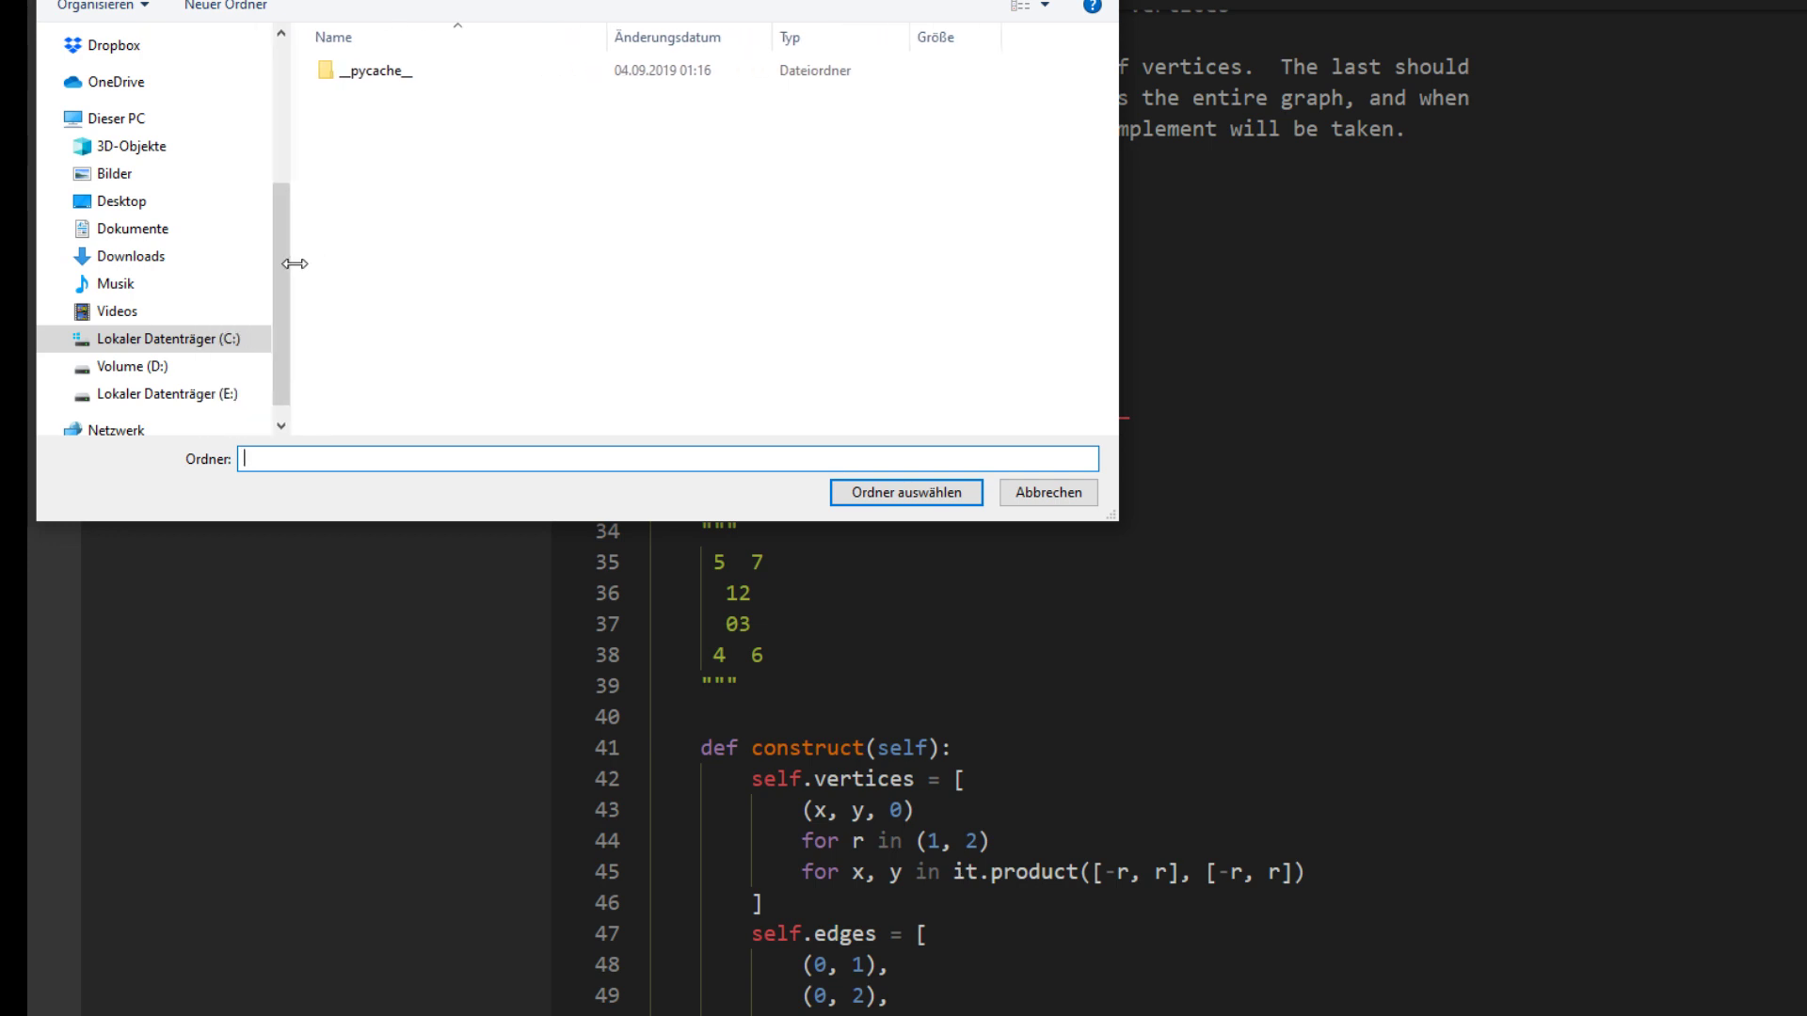
left_click_drag(213, 282, 339, 275)
scroll(176, 230, "up", 3)
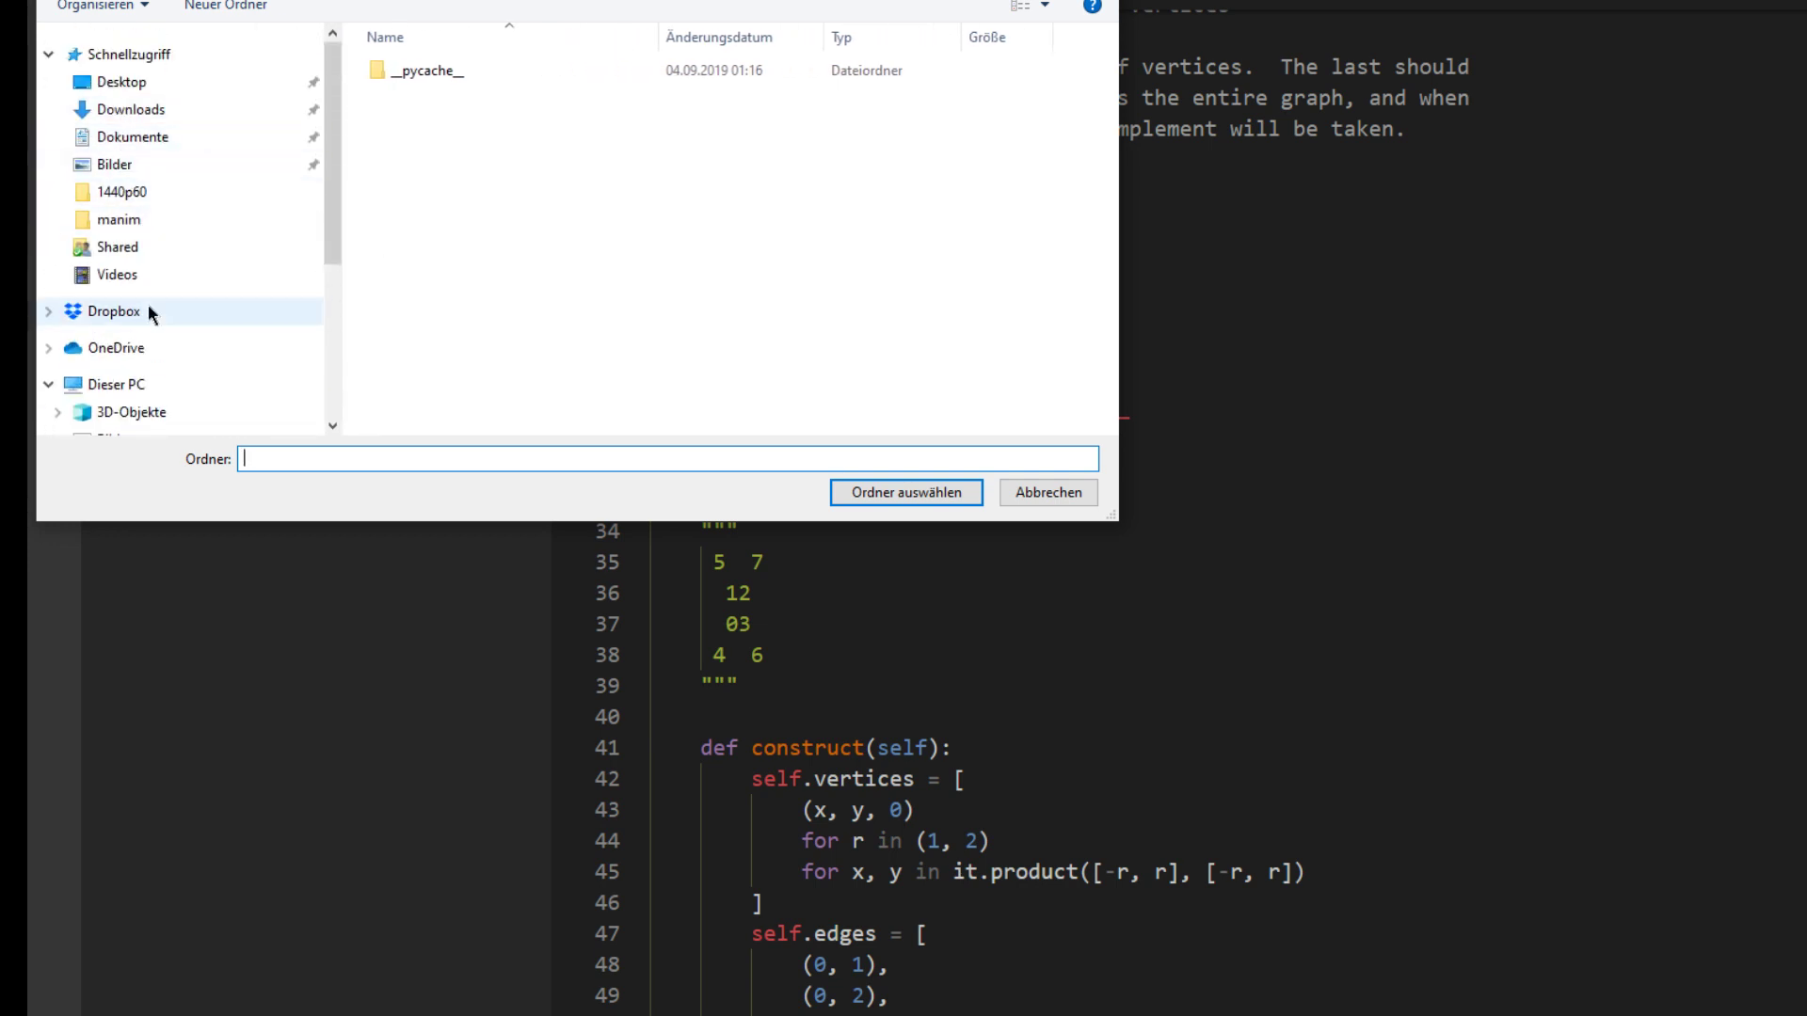
left_click(191, 309)
double_click(597, 336)
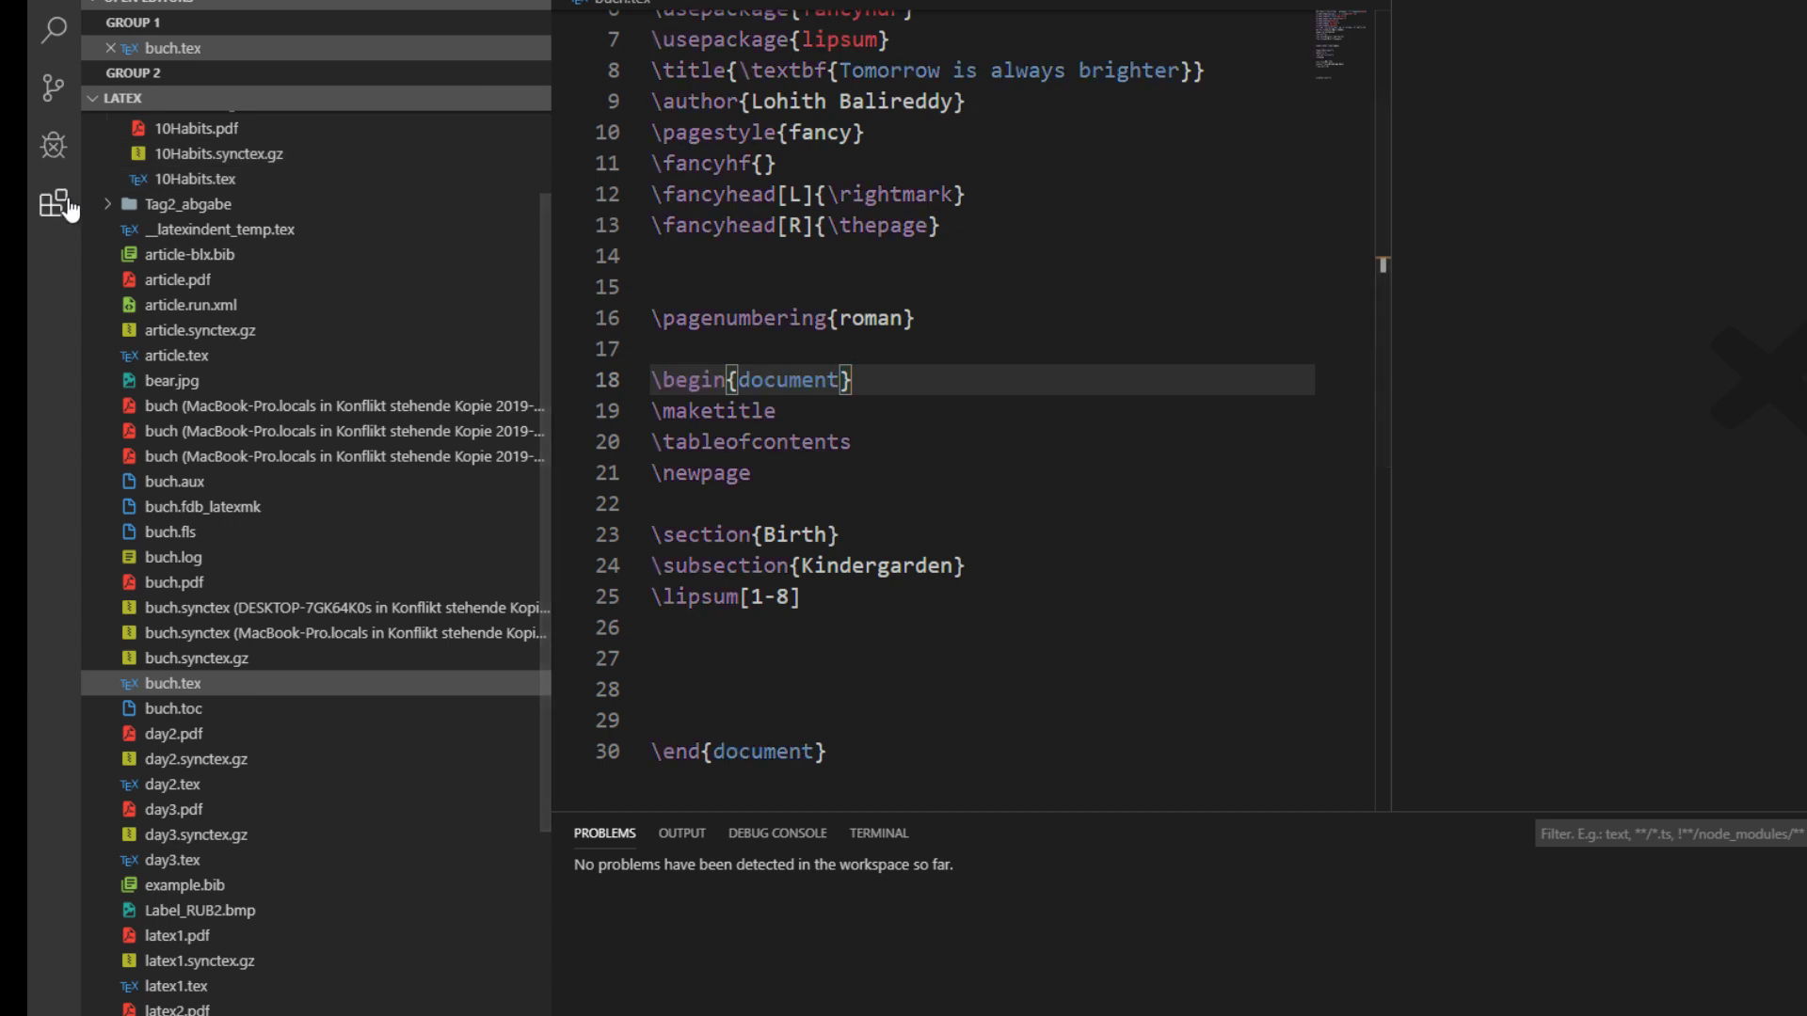
left_click(53, 201)
Step: View the installed LaTeX Workshop extension's details, then return to the LATEX file list
left_click(77, 156)
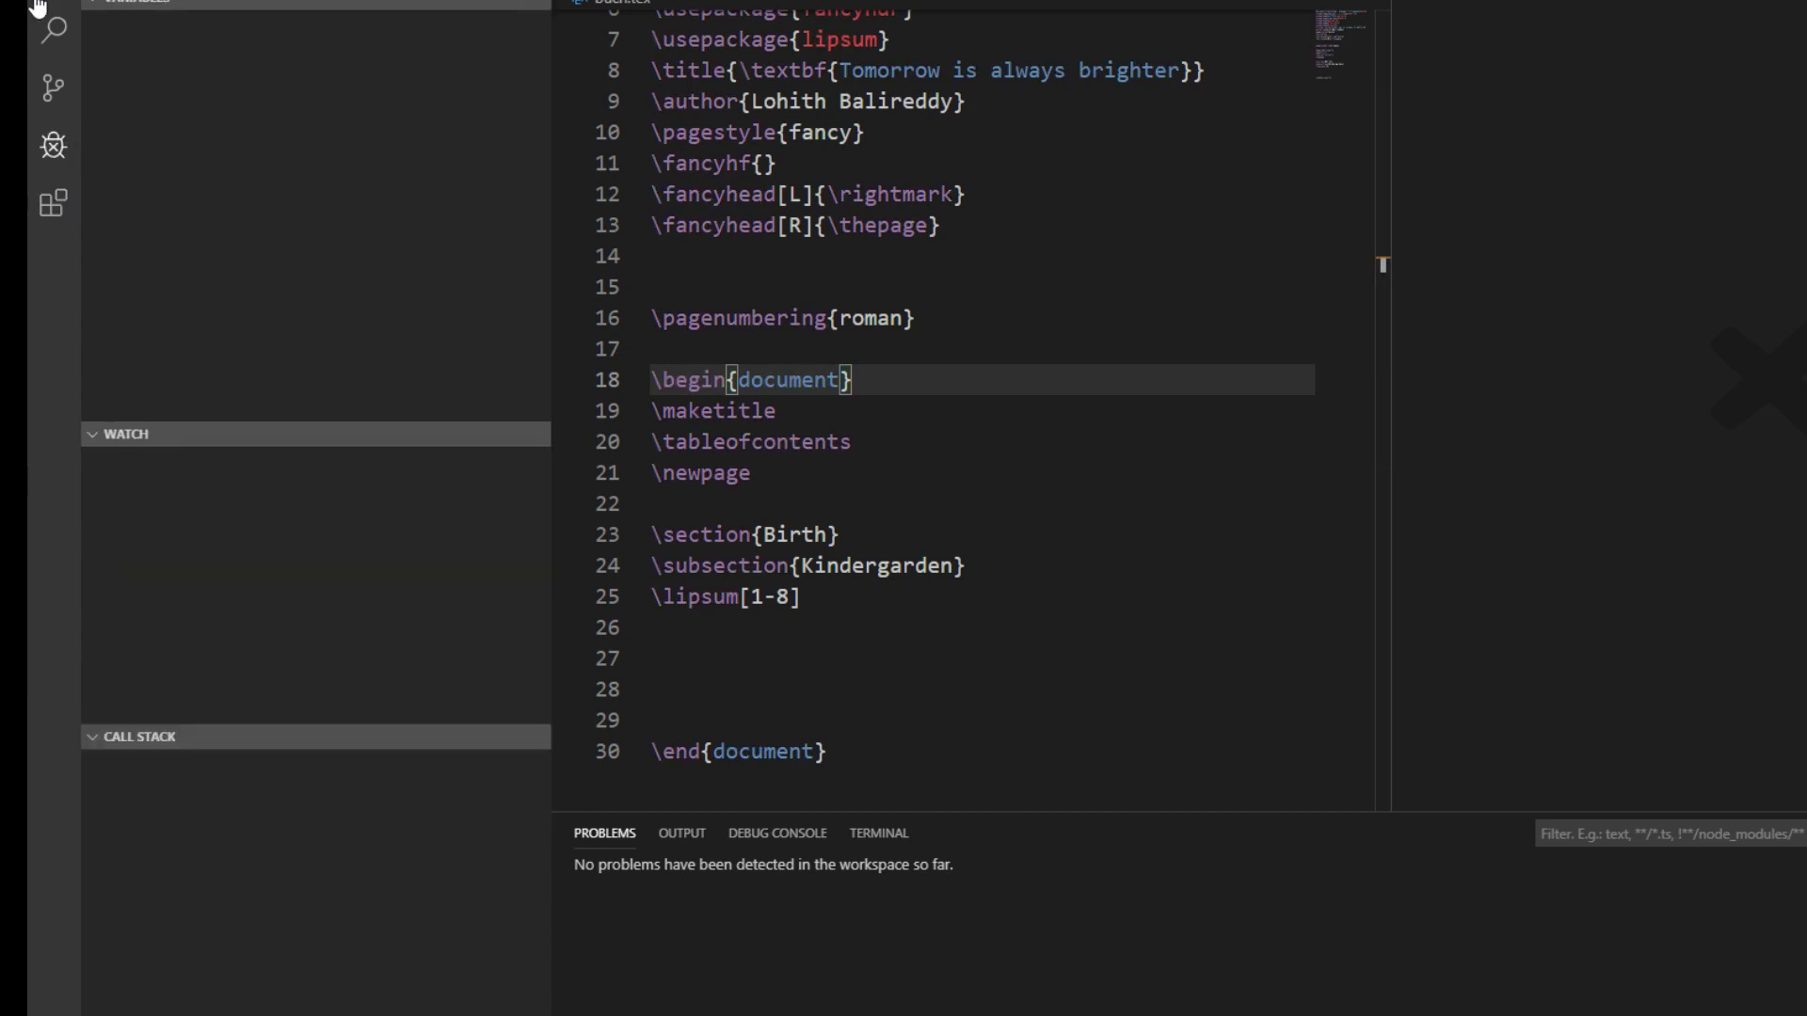
left_click(53, 203)
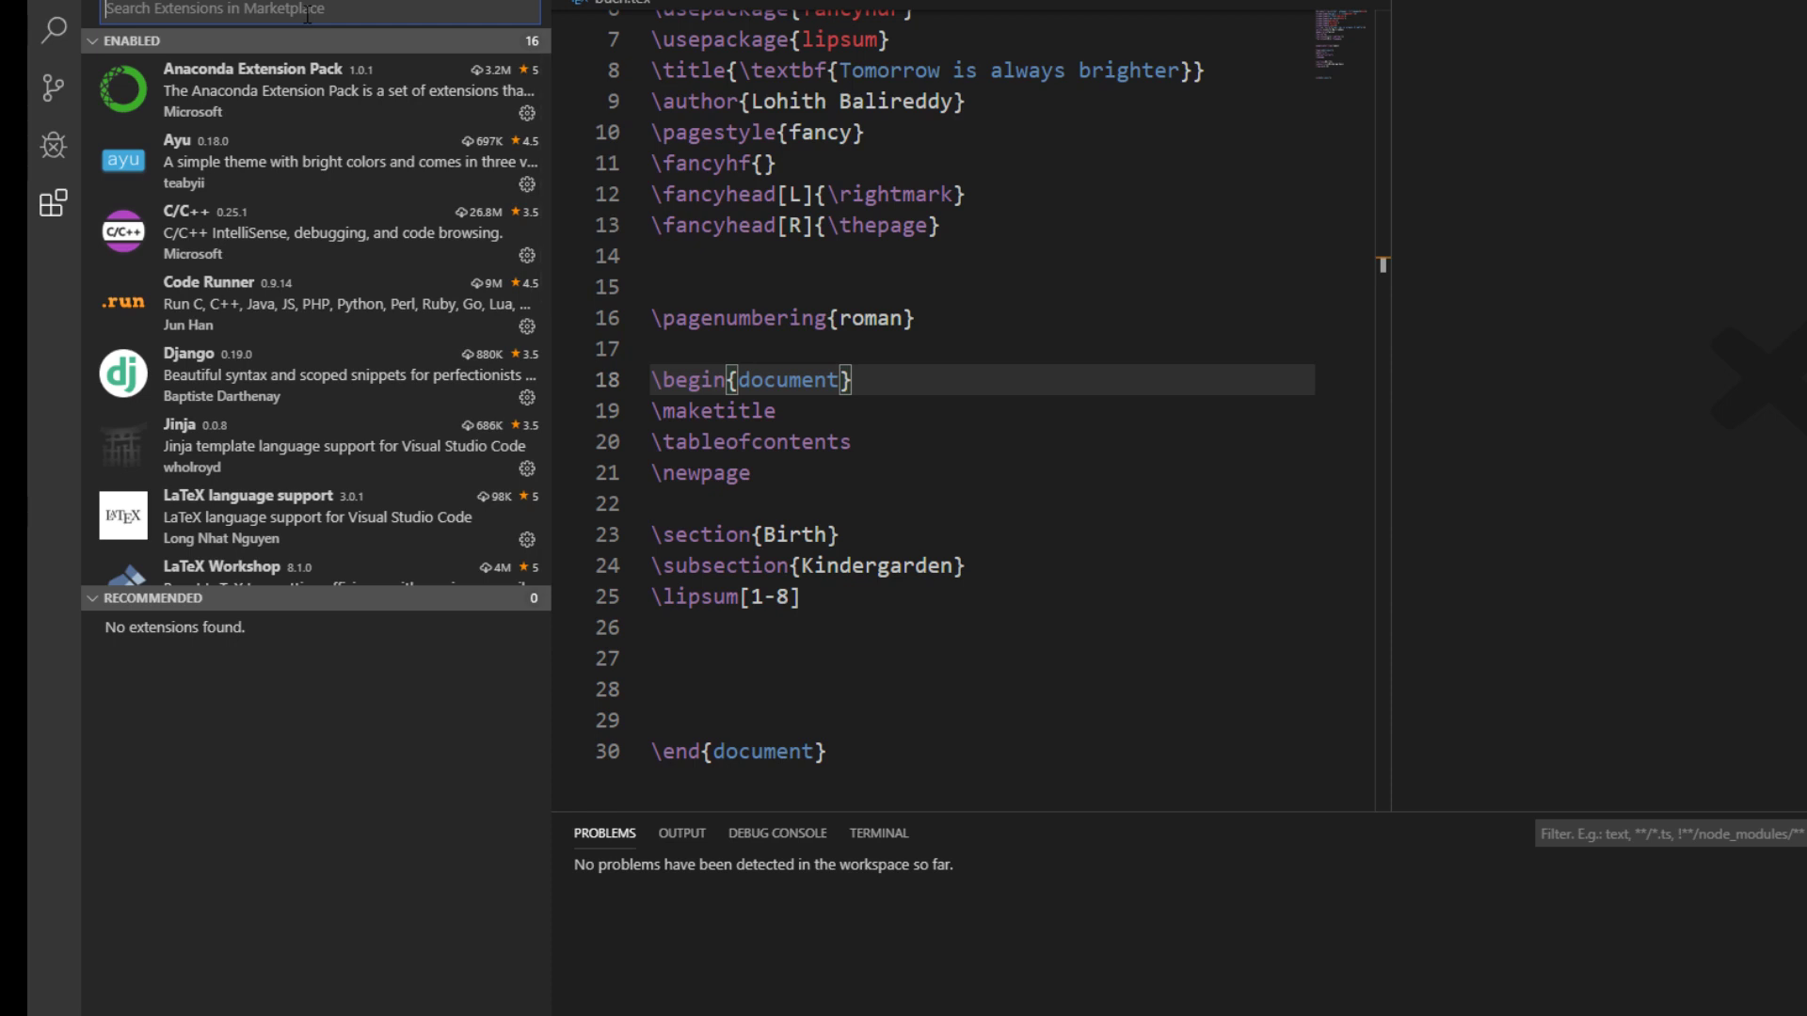
type("Lat")
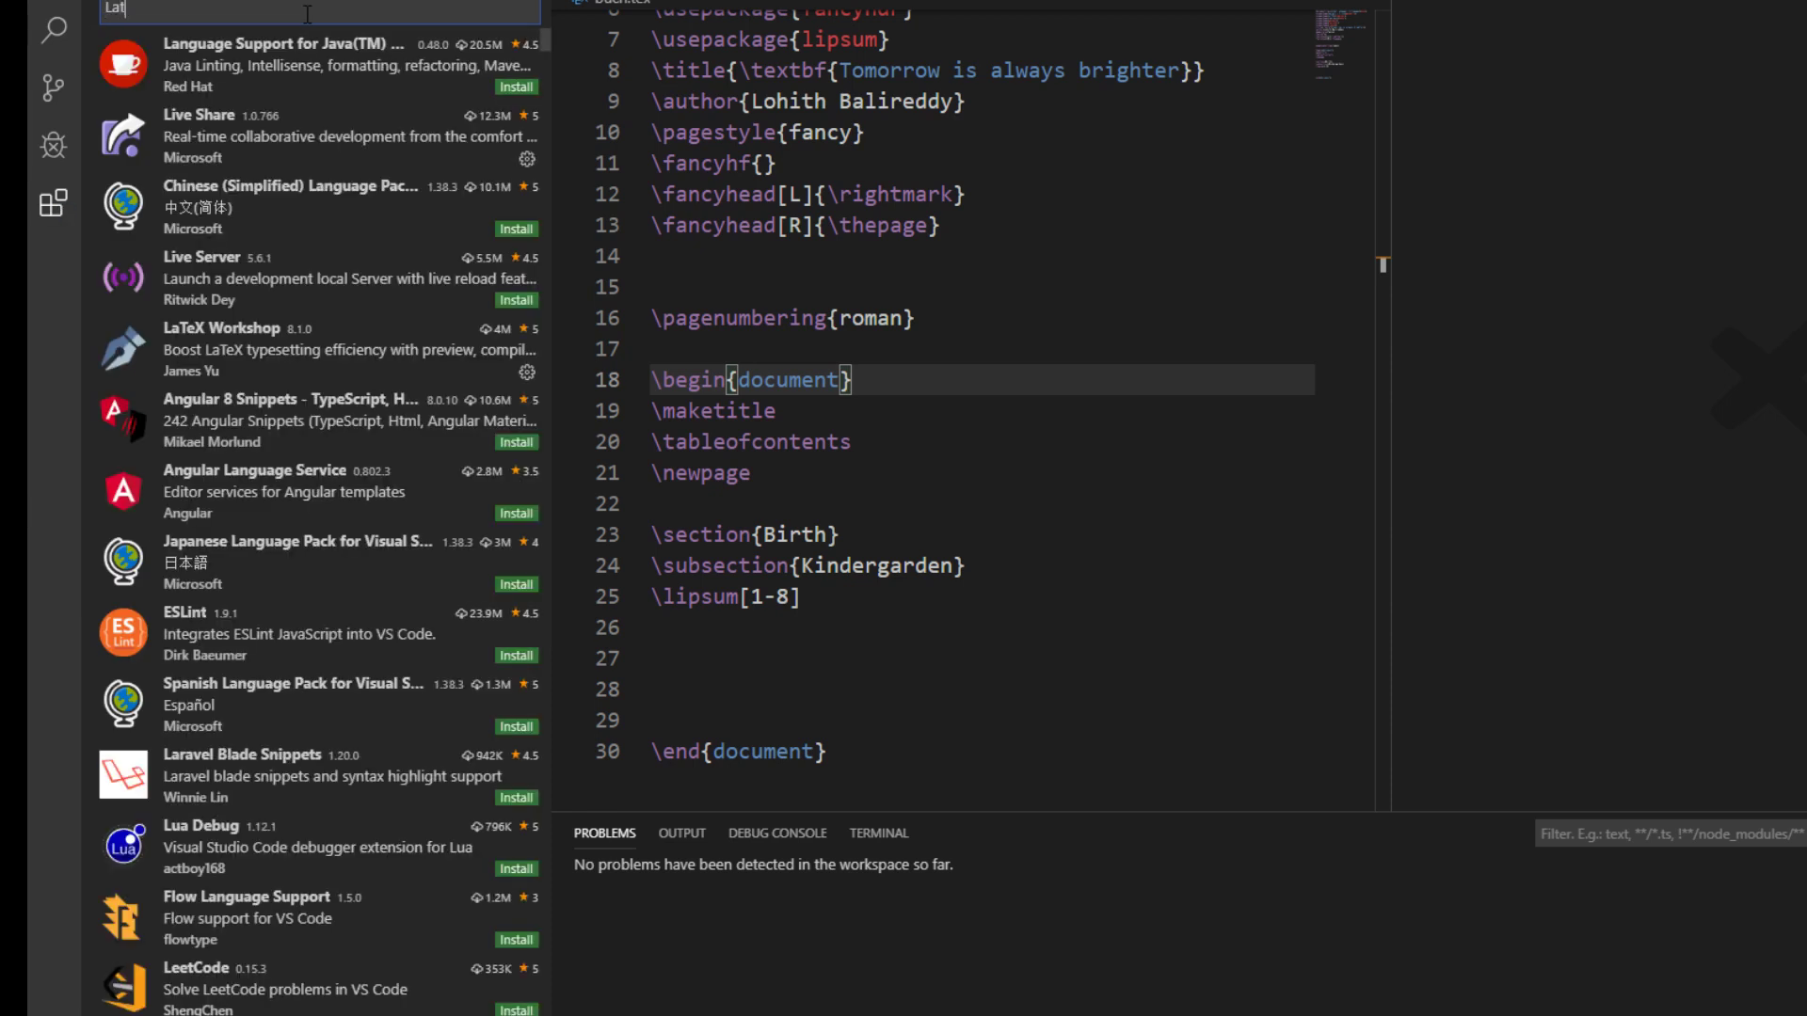
type("ex work")
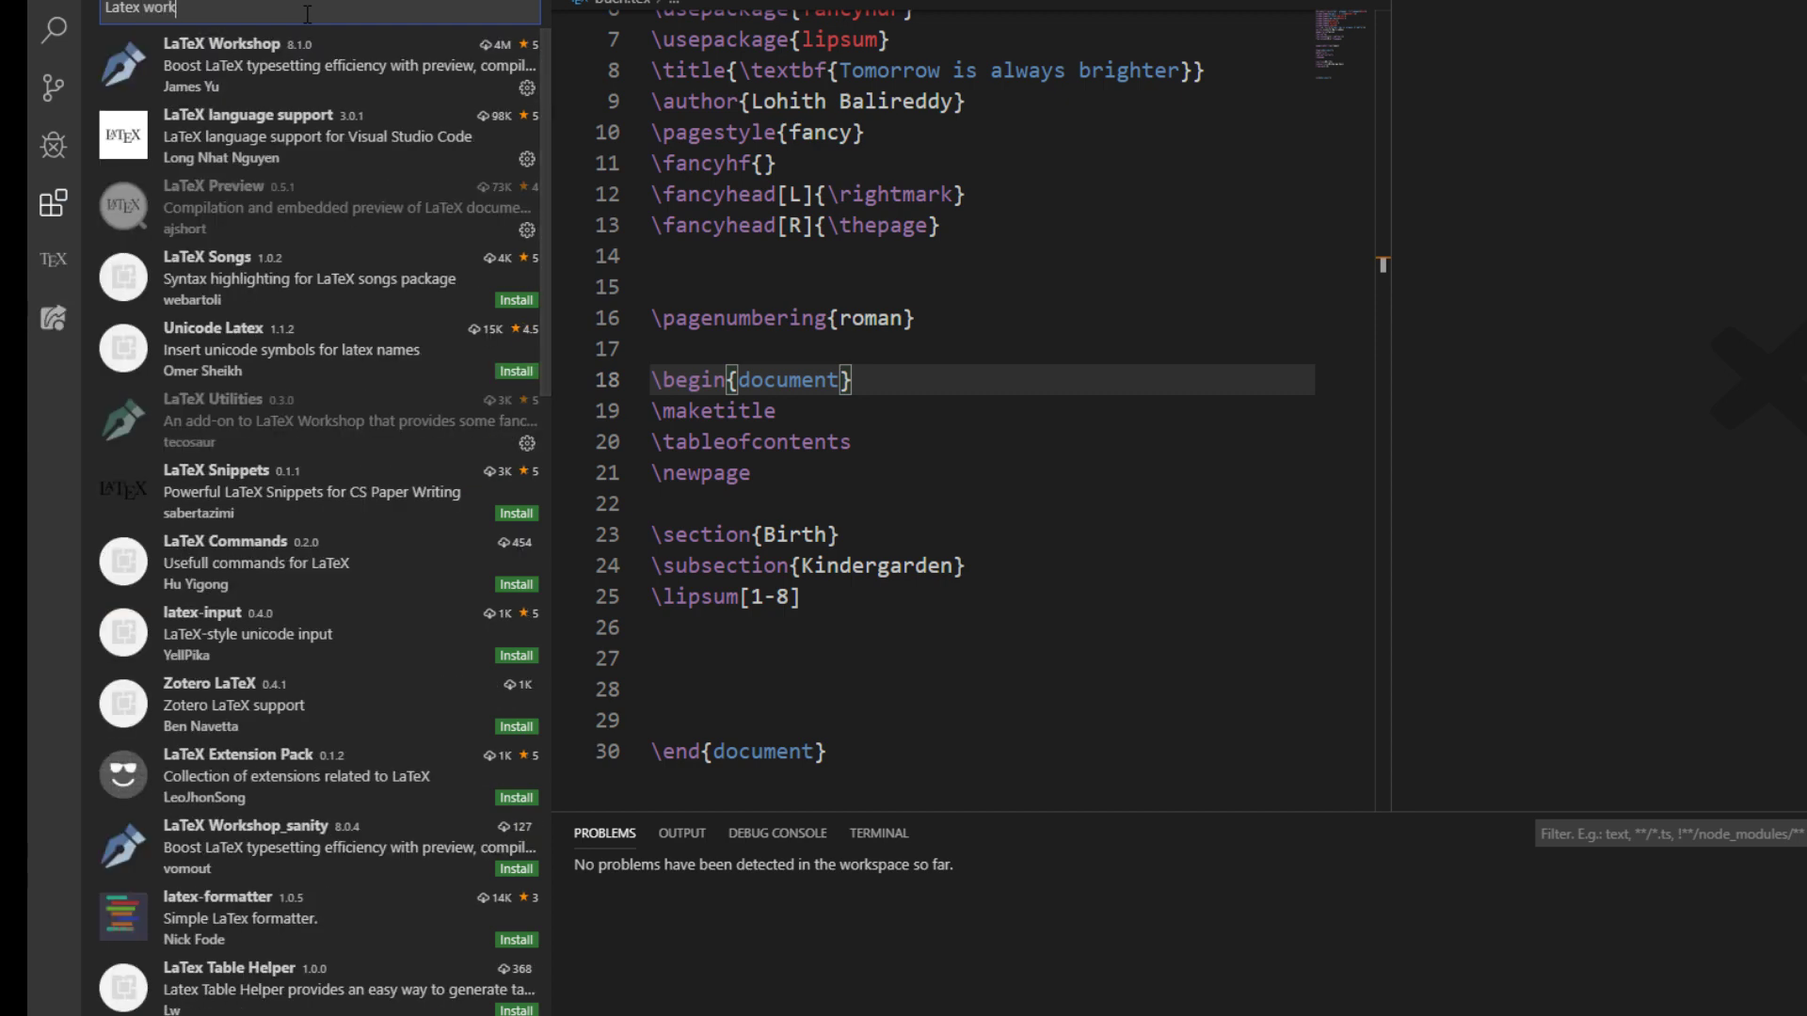
left_click(247, 59)
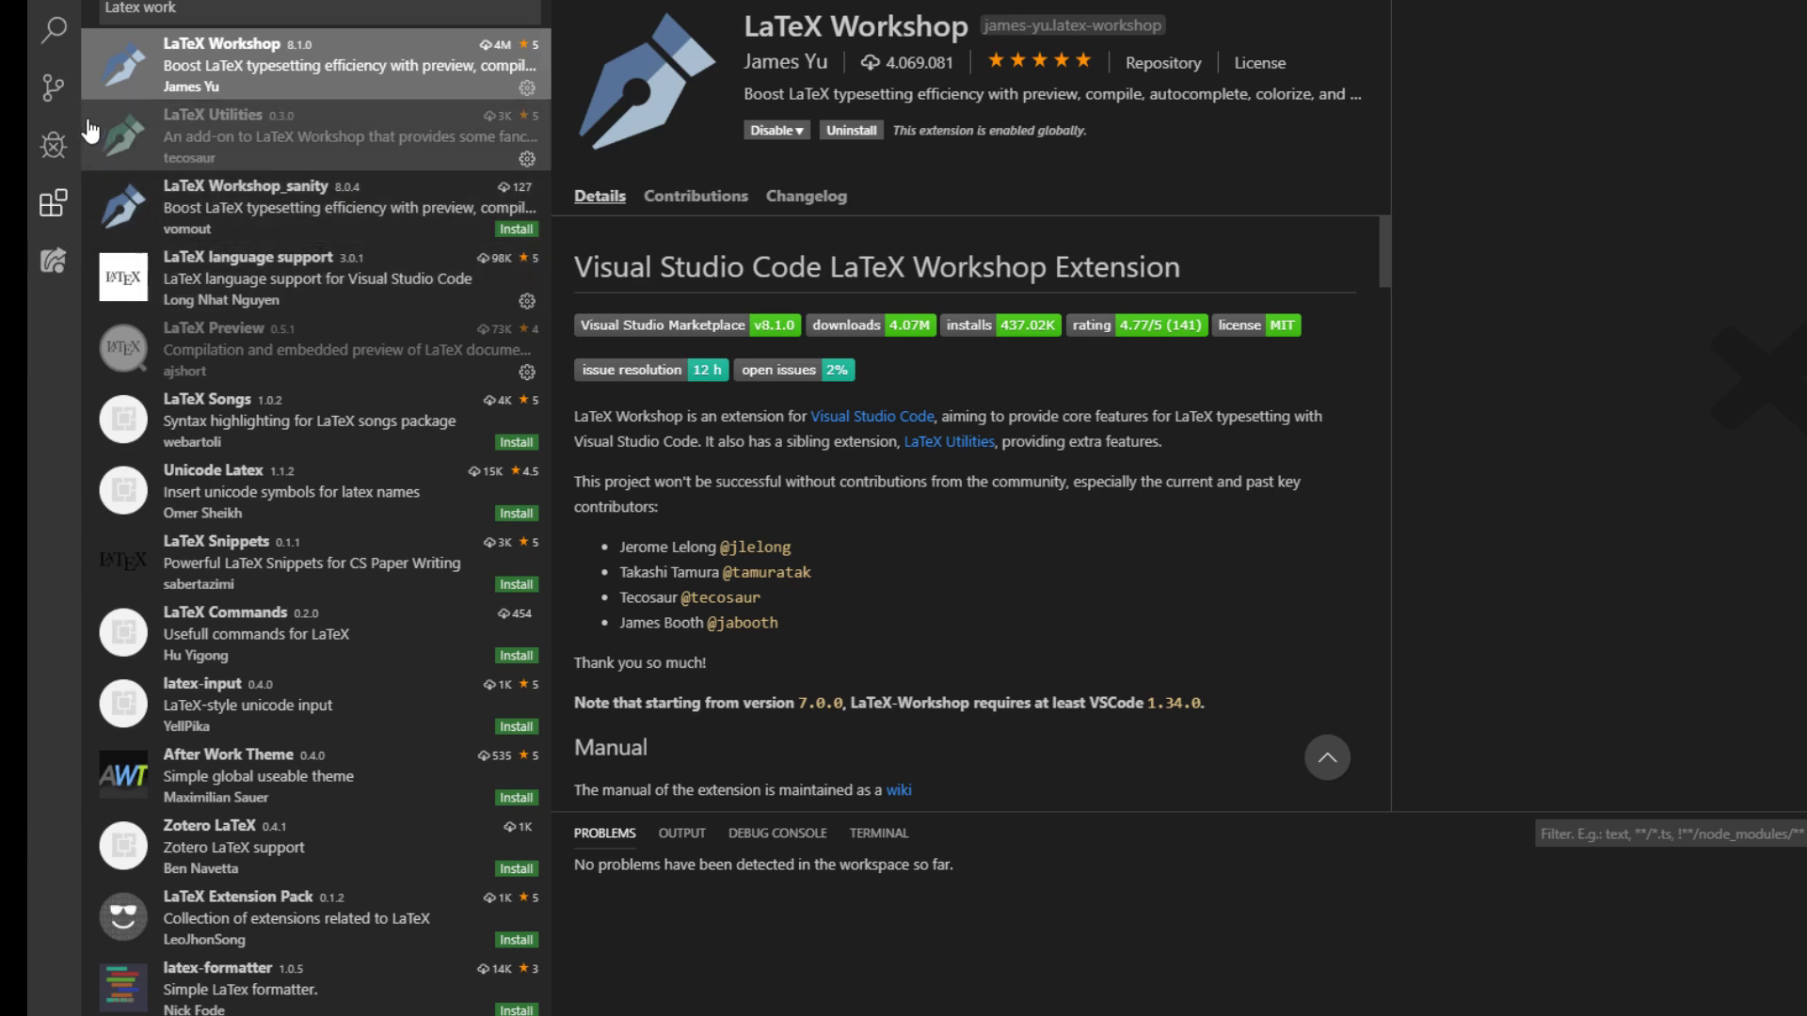
left_click(62, 5)
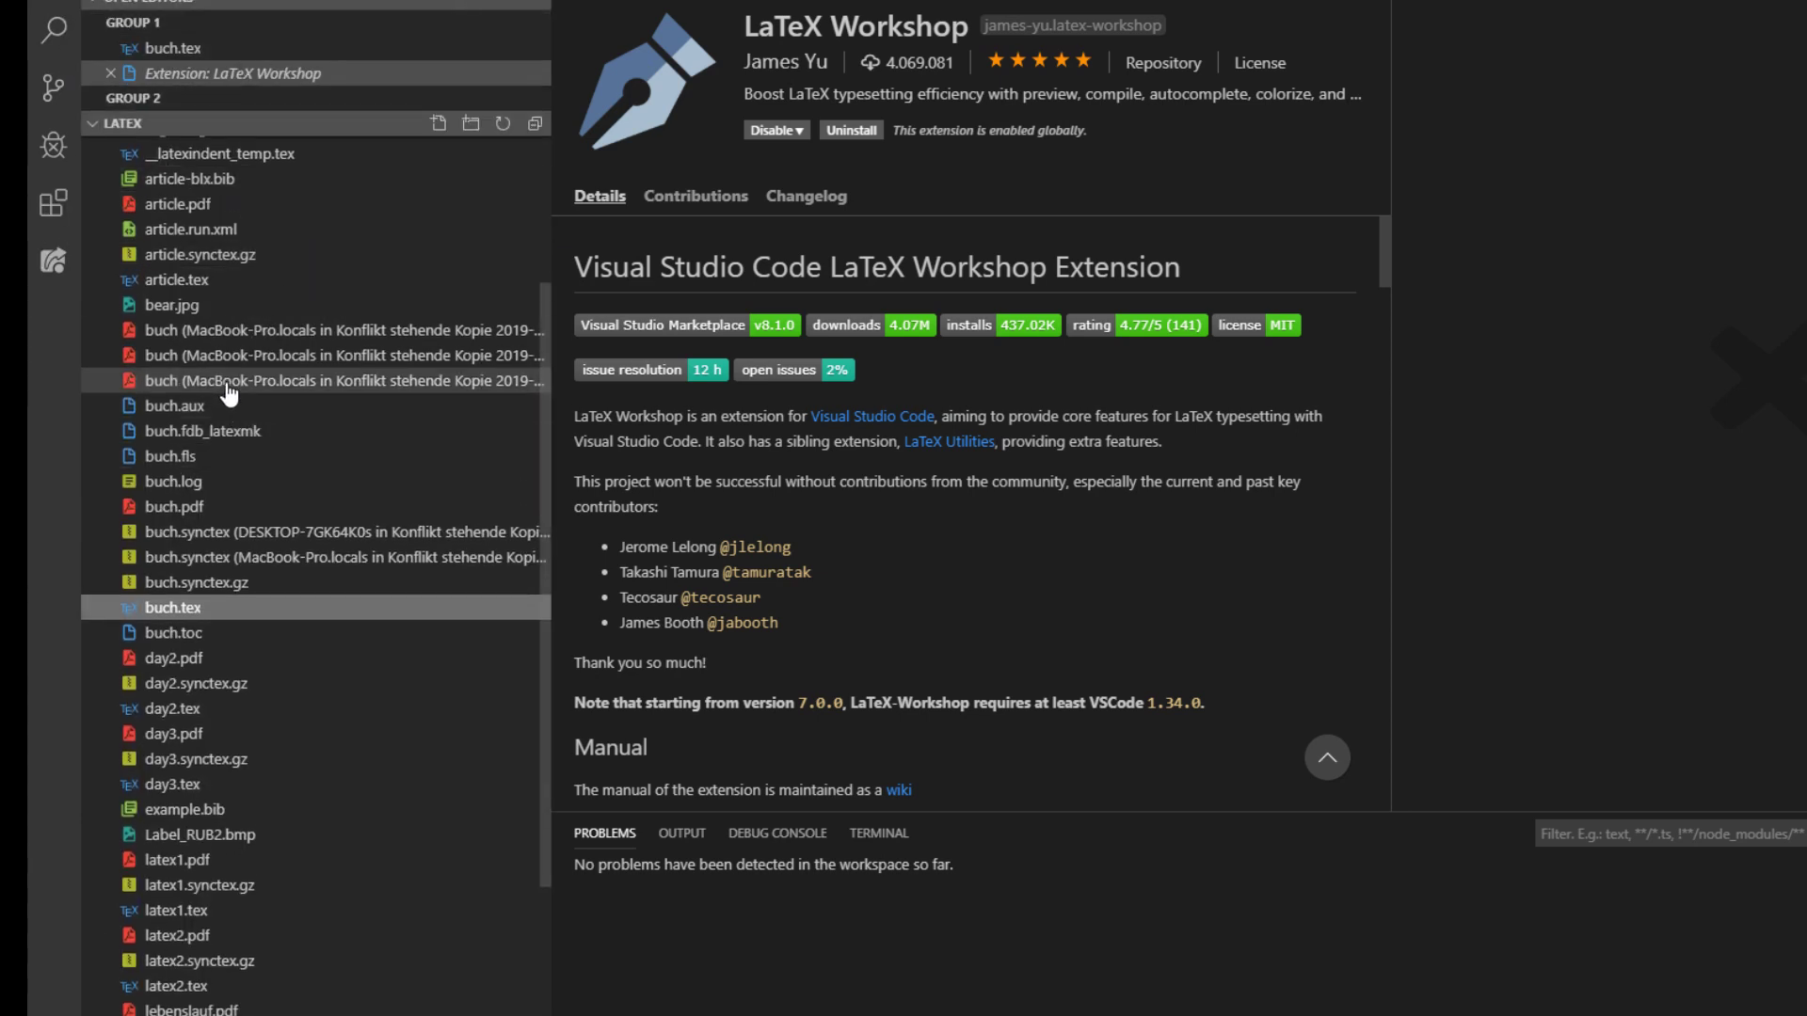
Step: Open day2.tex and move to the equation block near its end
left_click(302, 711)
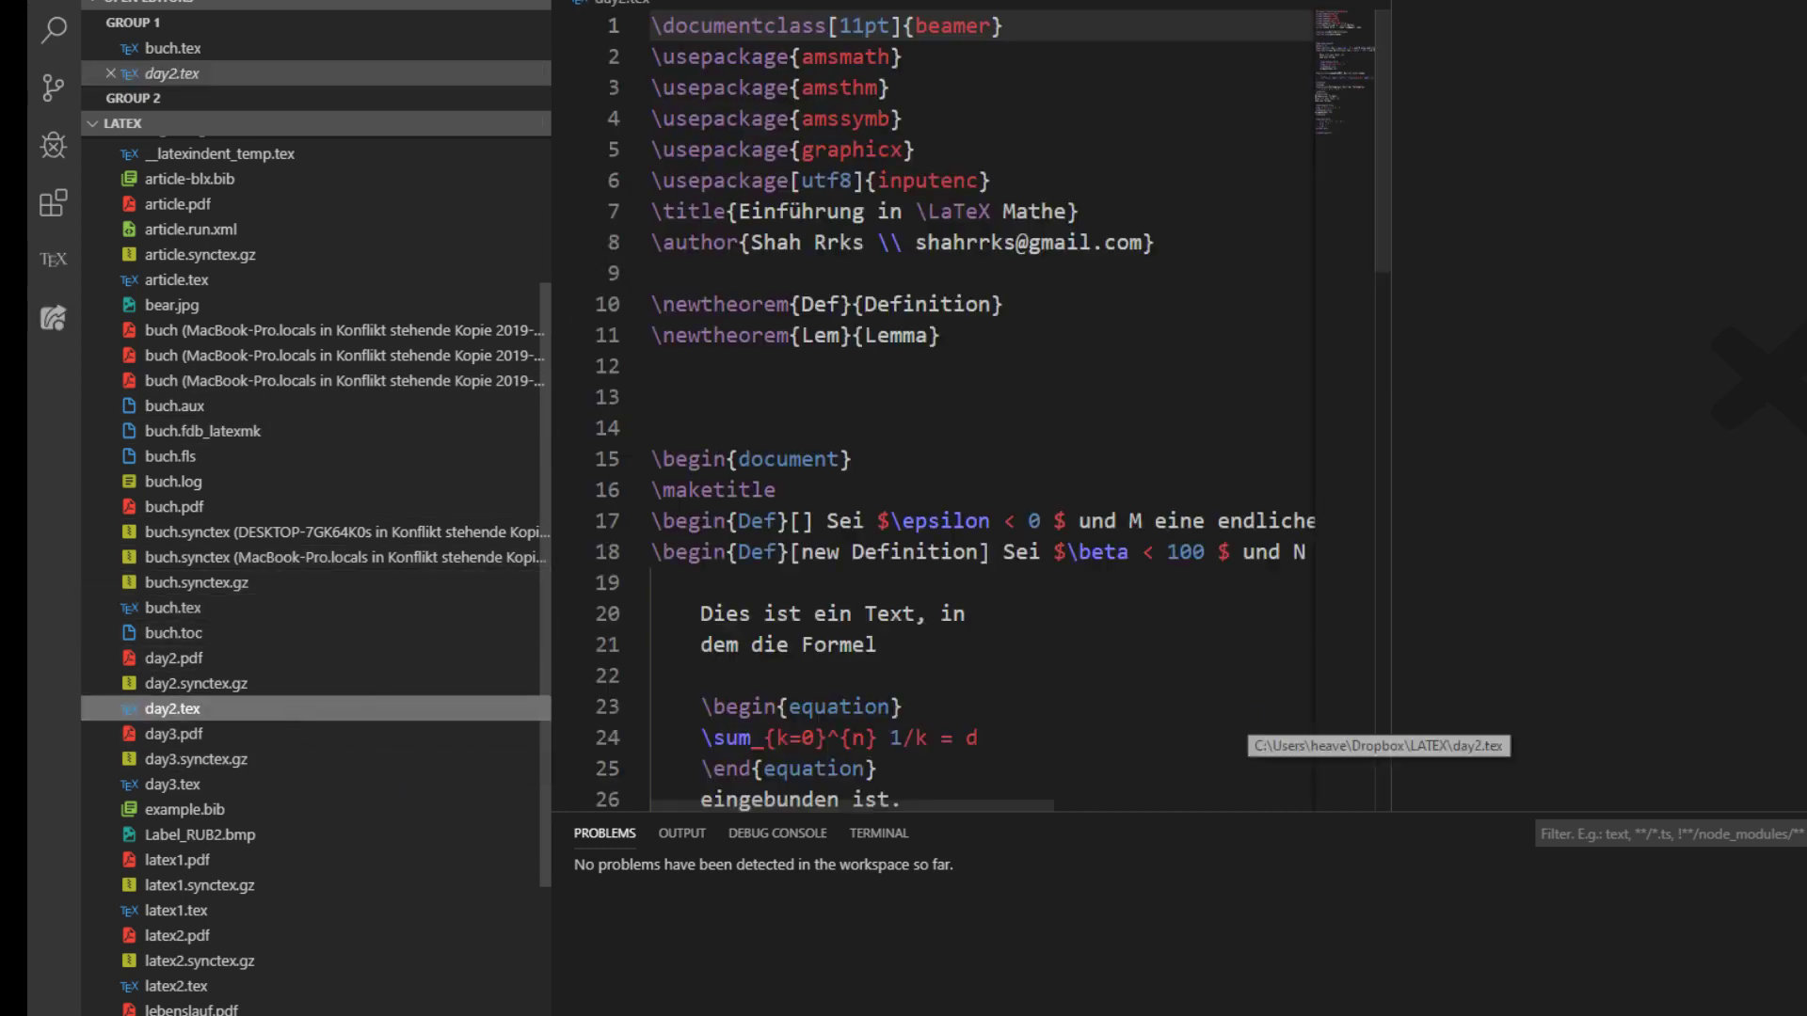
left_click(905, 272)
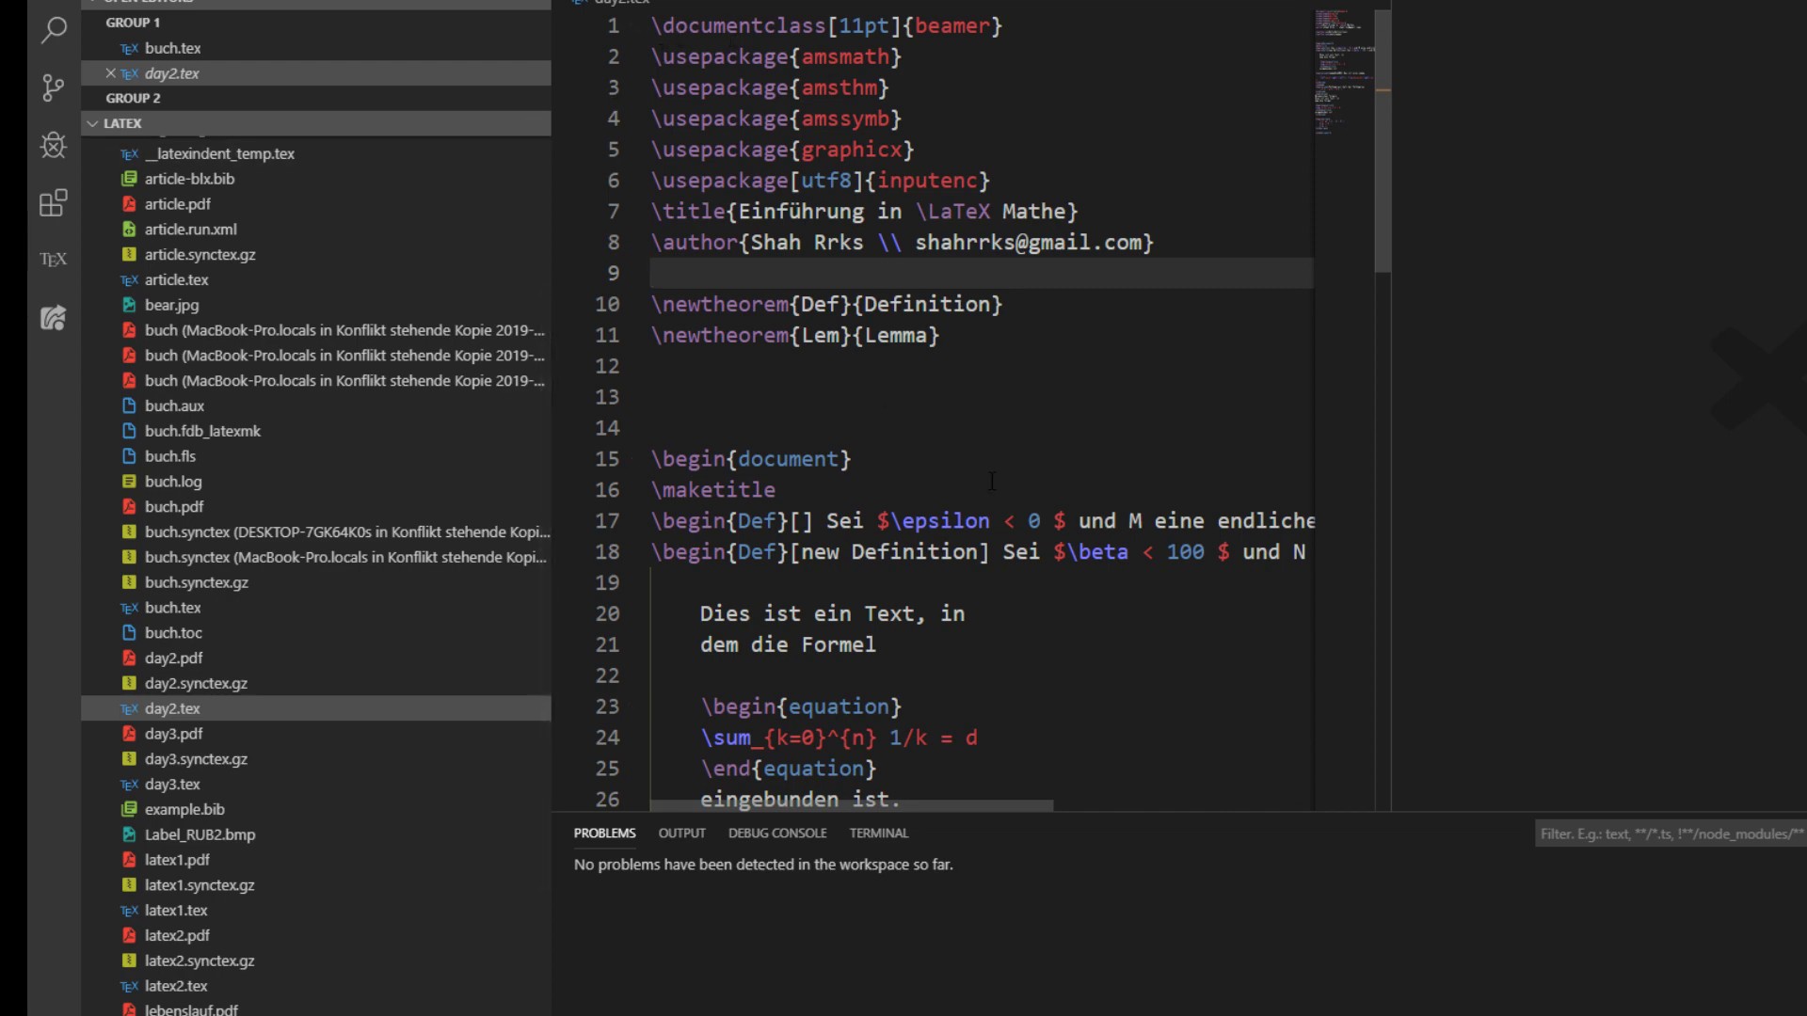
scroll(934, 353, "down", 7)
scroll(934, 353, "down", 3)
left_click(833, 381)
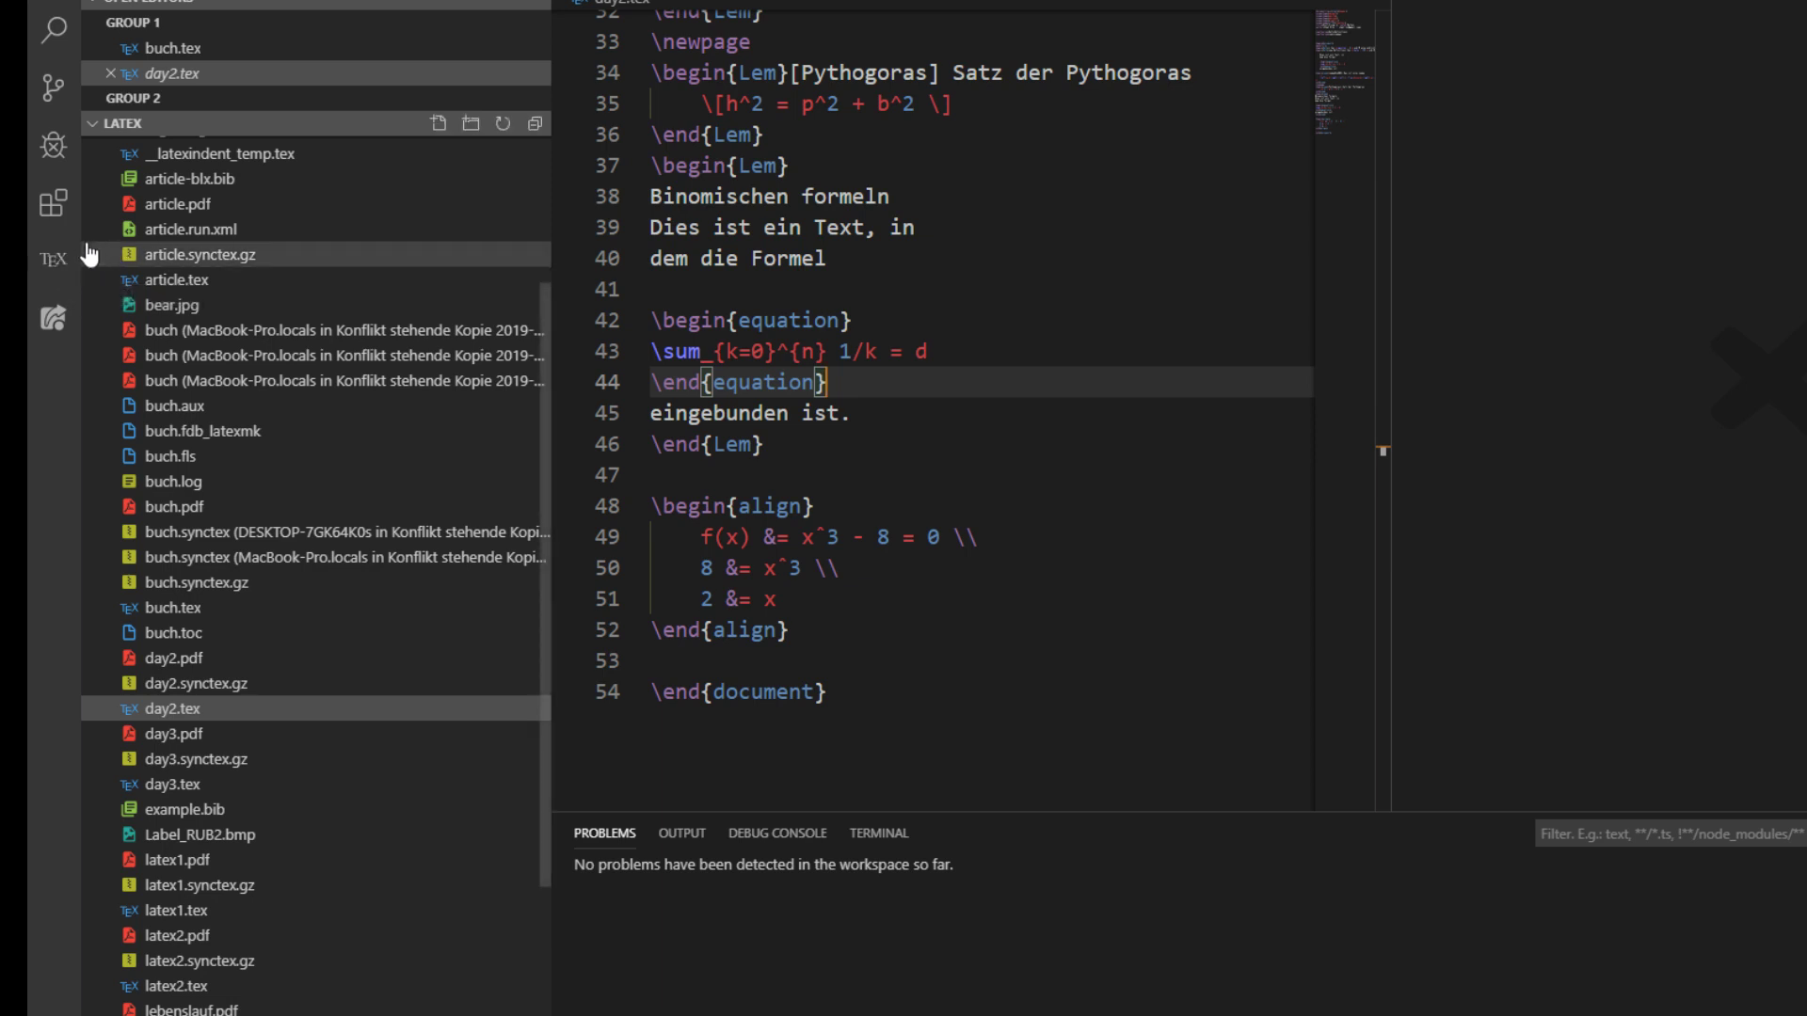
Step: Show day2.tex's PDF preview beside the code, which stays blank with 26 errors
left_click(67, 268)
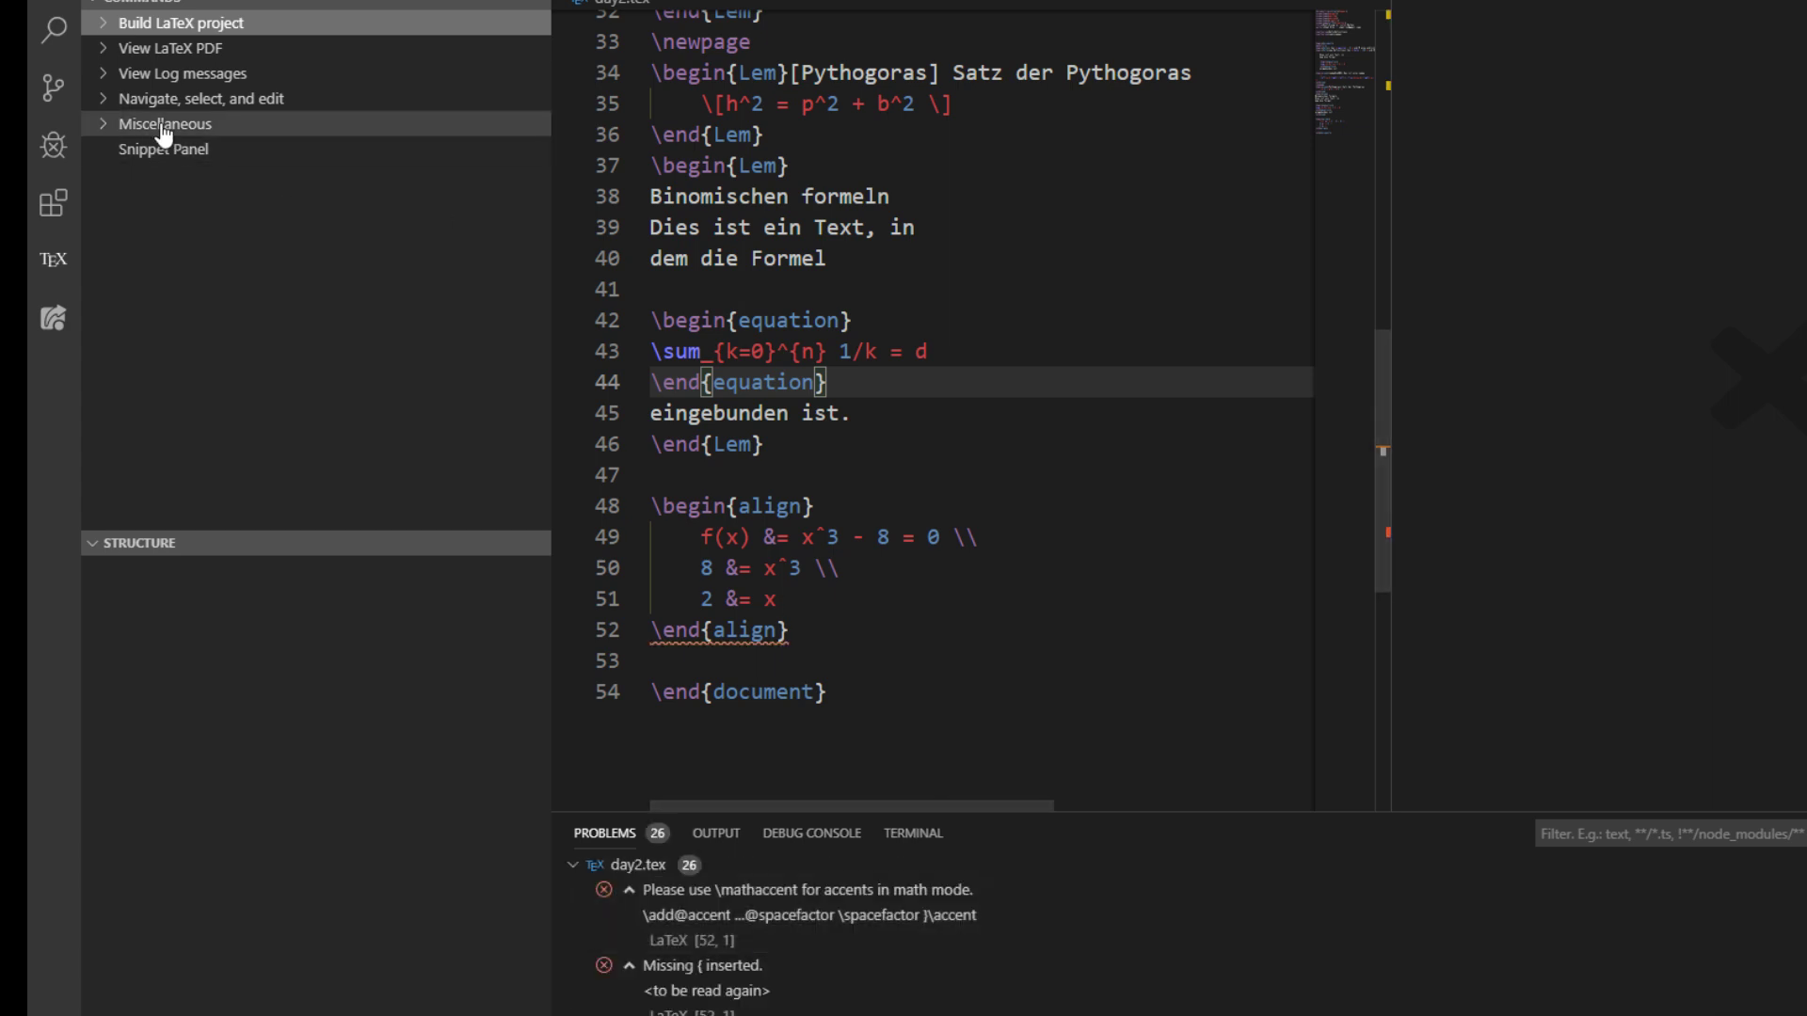
left_click(137, 58)
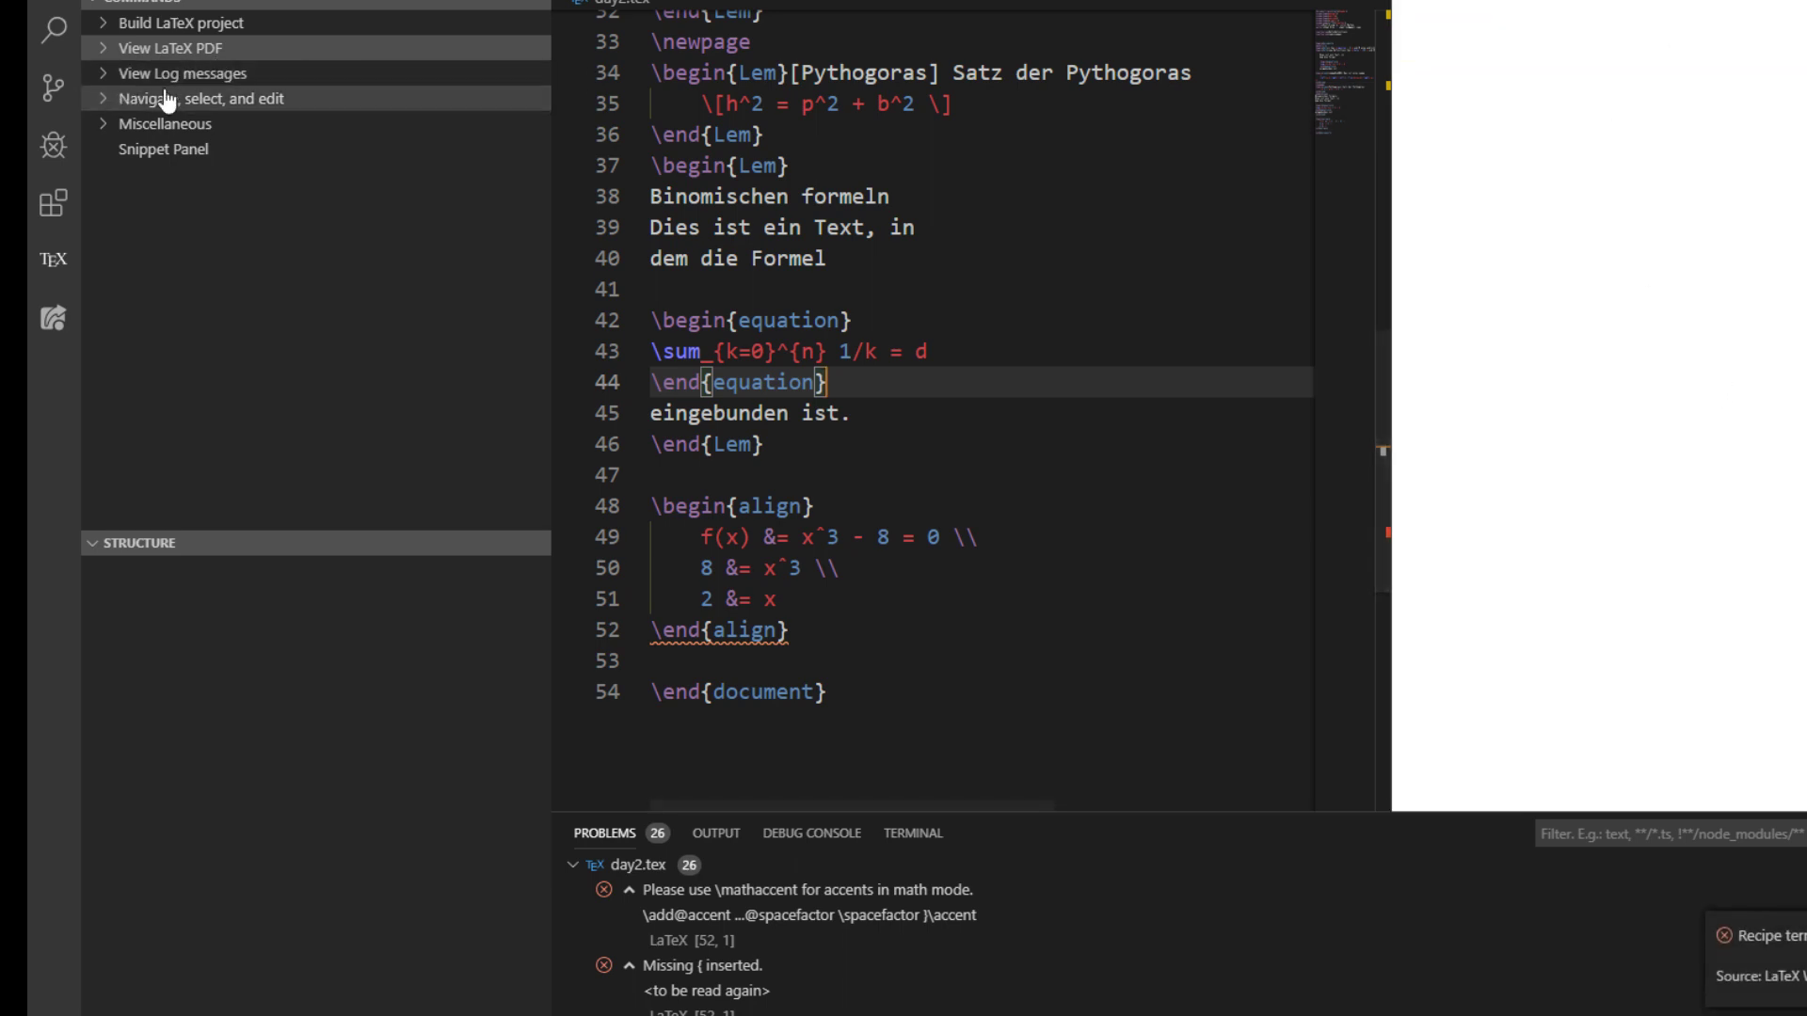
left_click(197, 59)
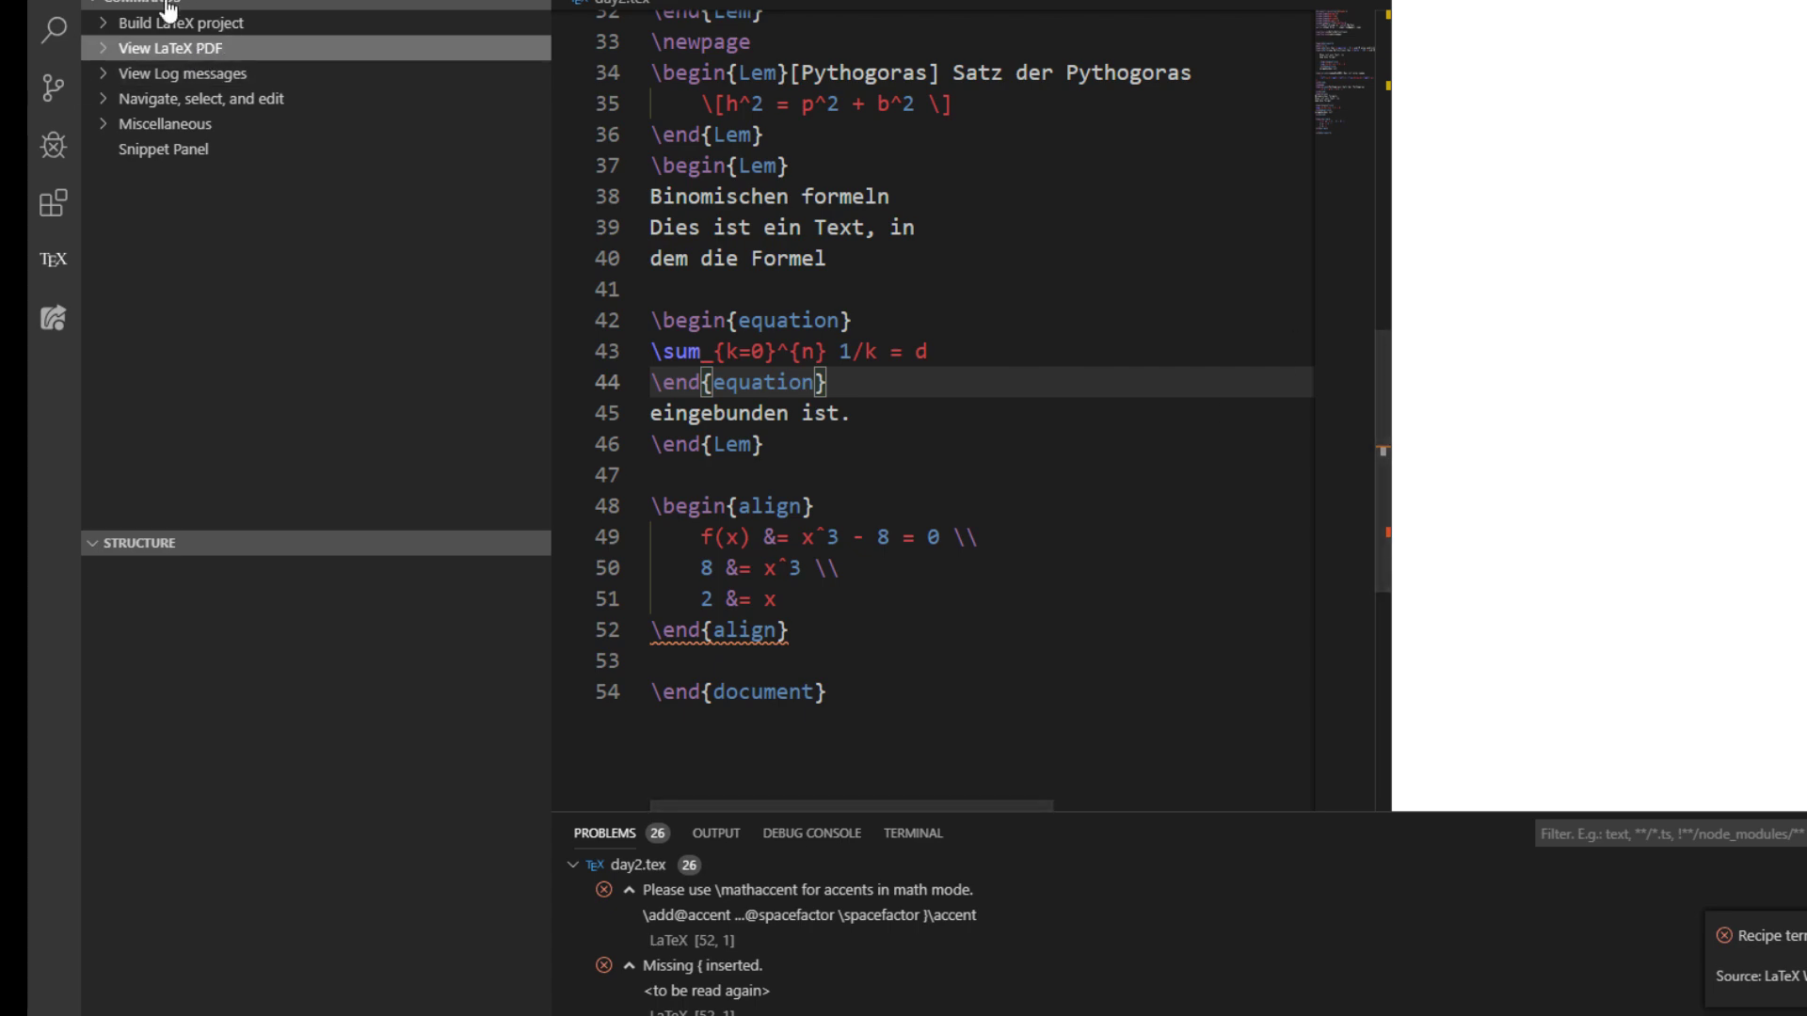
Step: Open day3.tex and build it, showing its beamer slides in the PDF preview
left_click(54, 3)
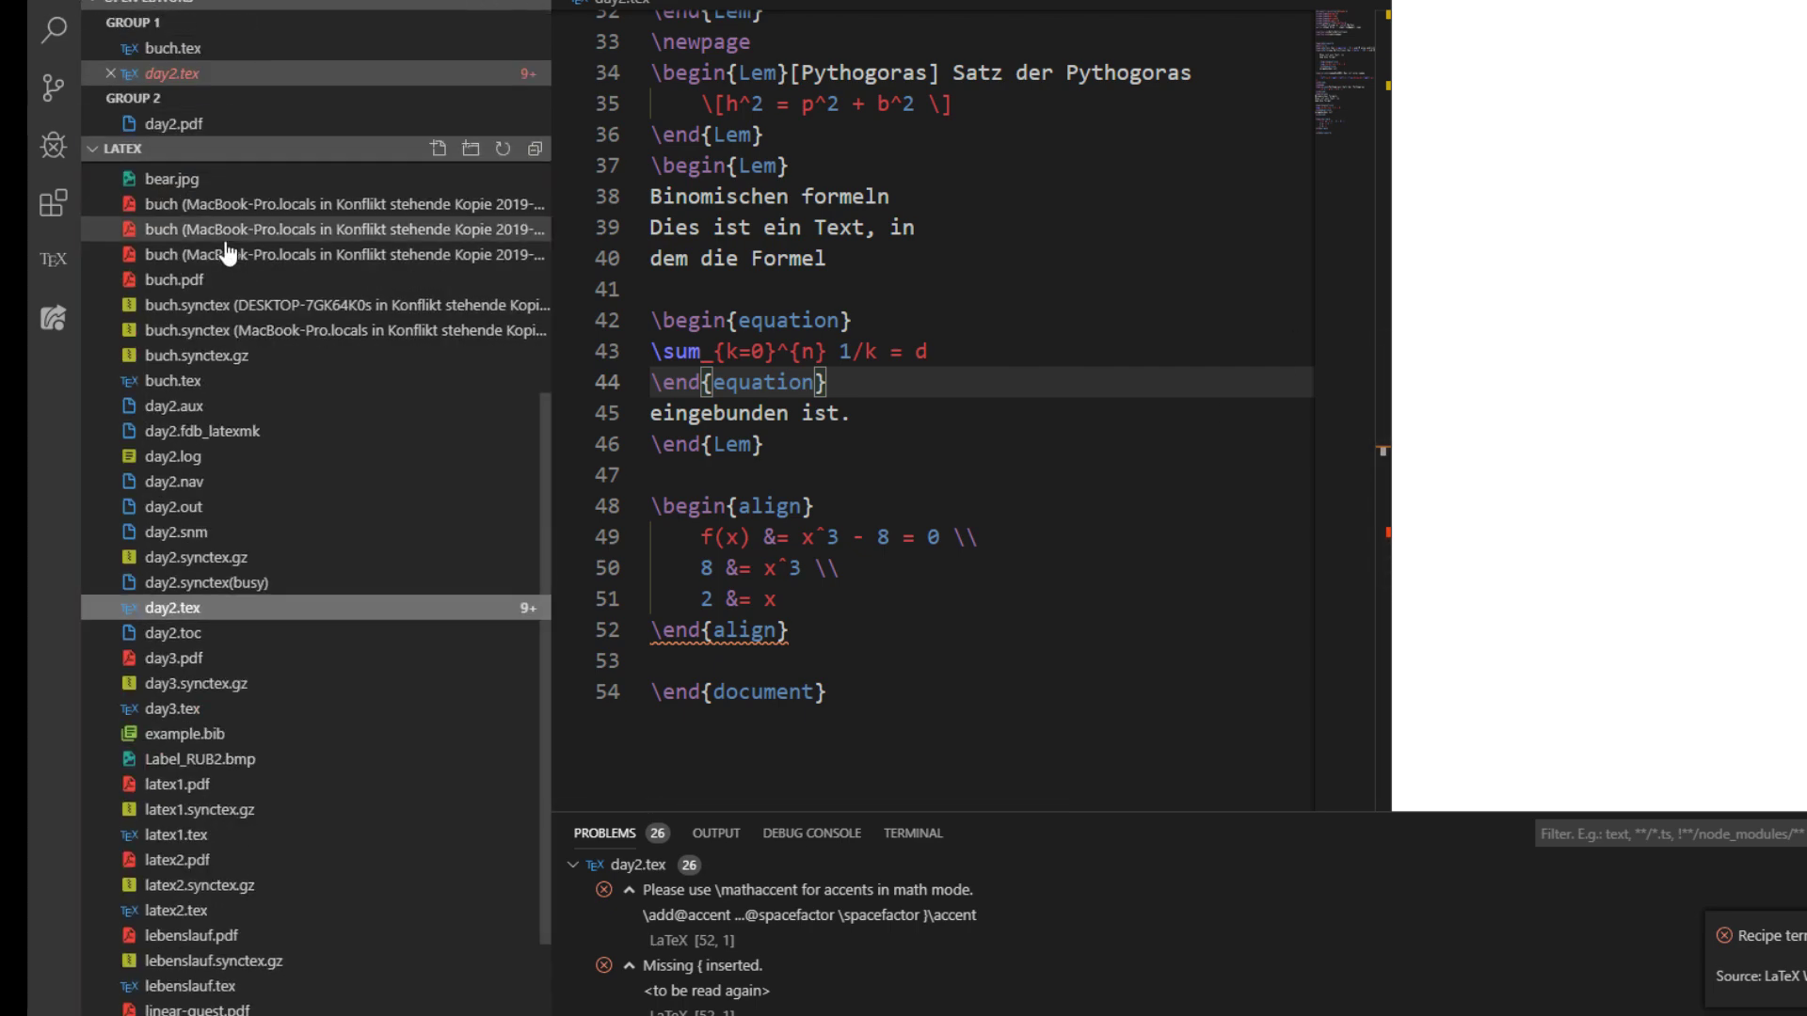
left_click(276, 720)
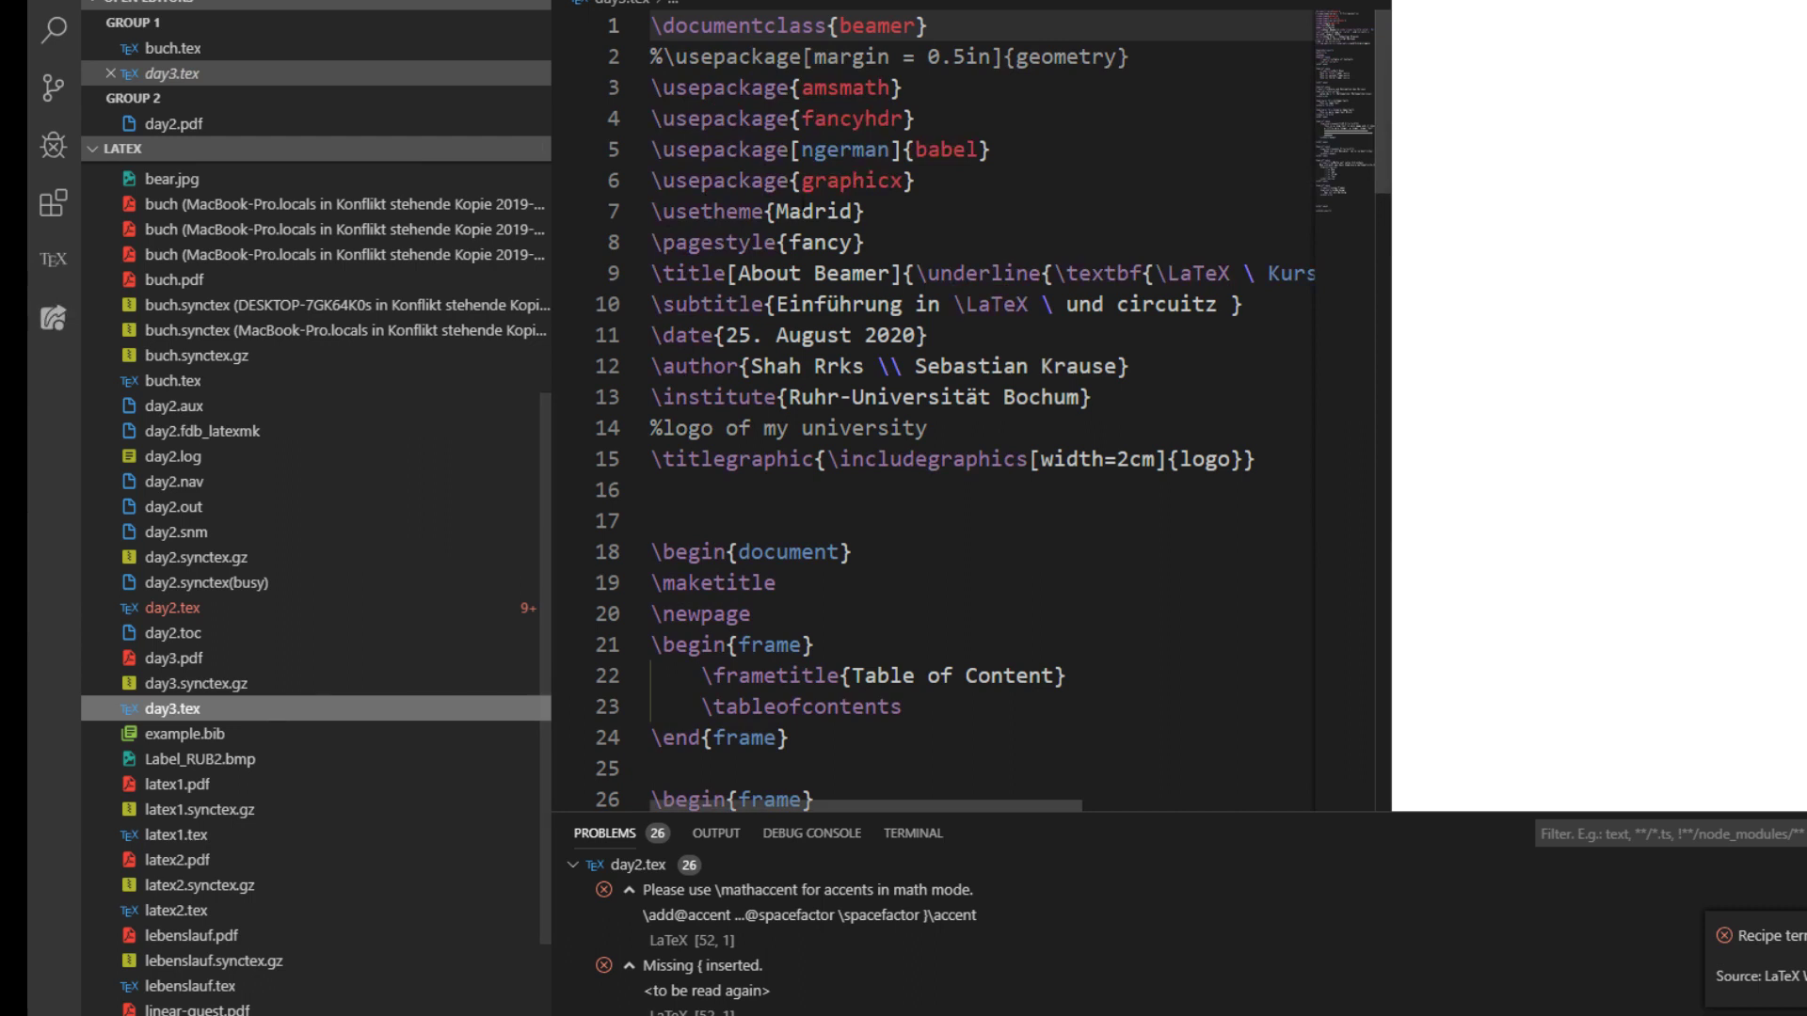
left_click(54, 258)
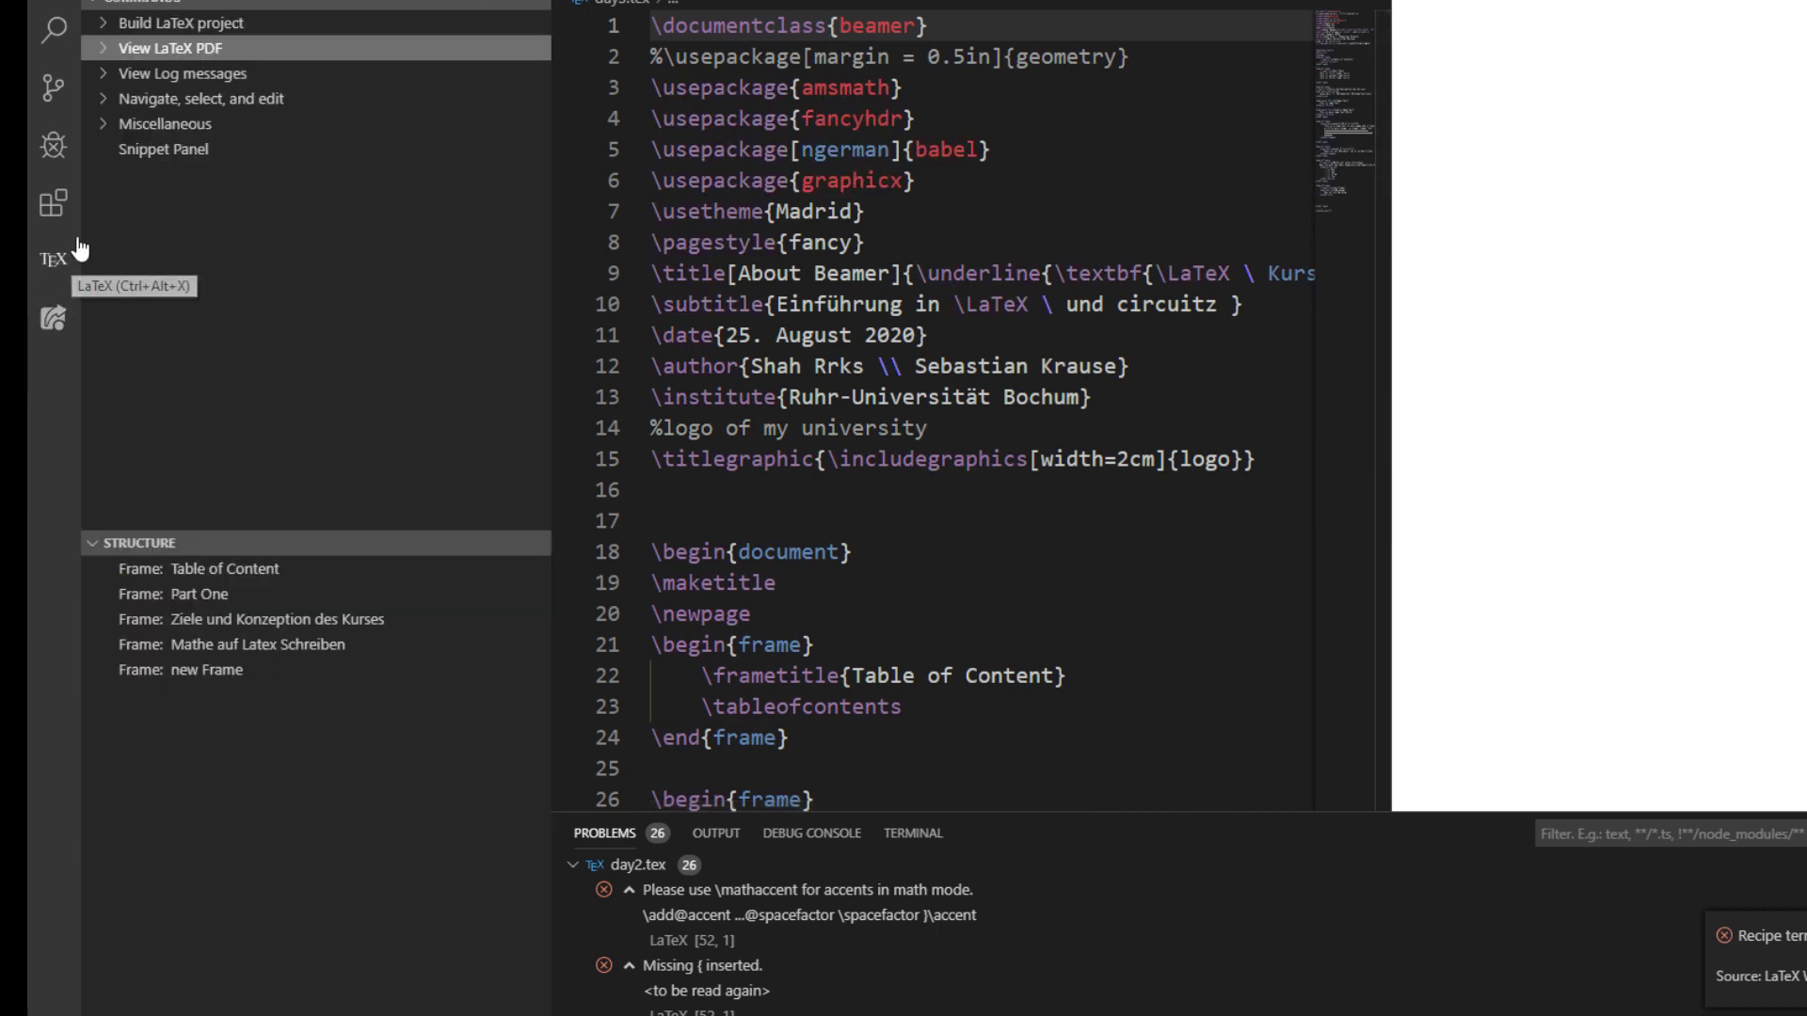
left_click(243, 53)
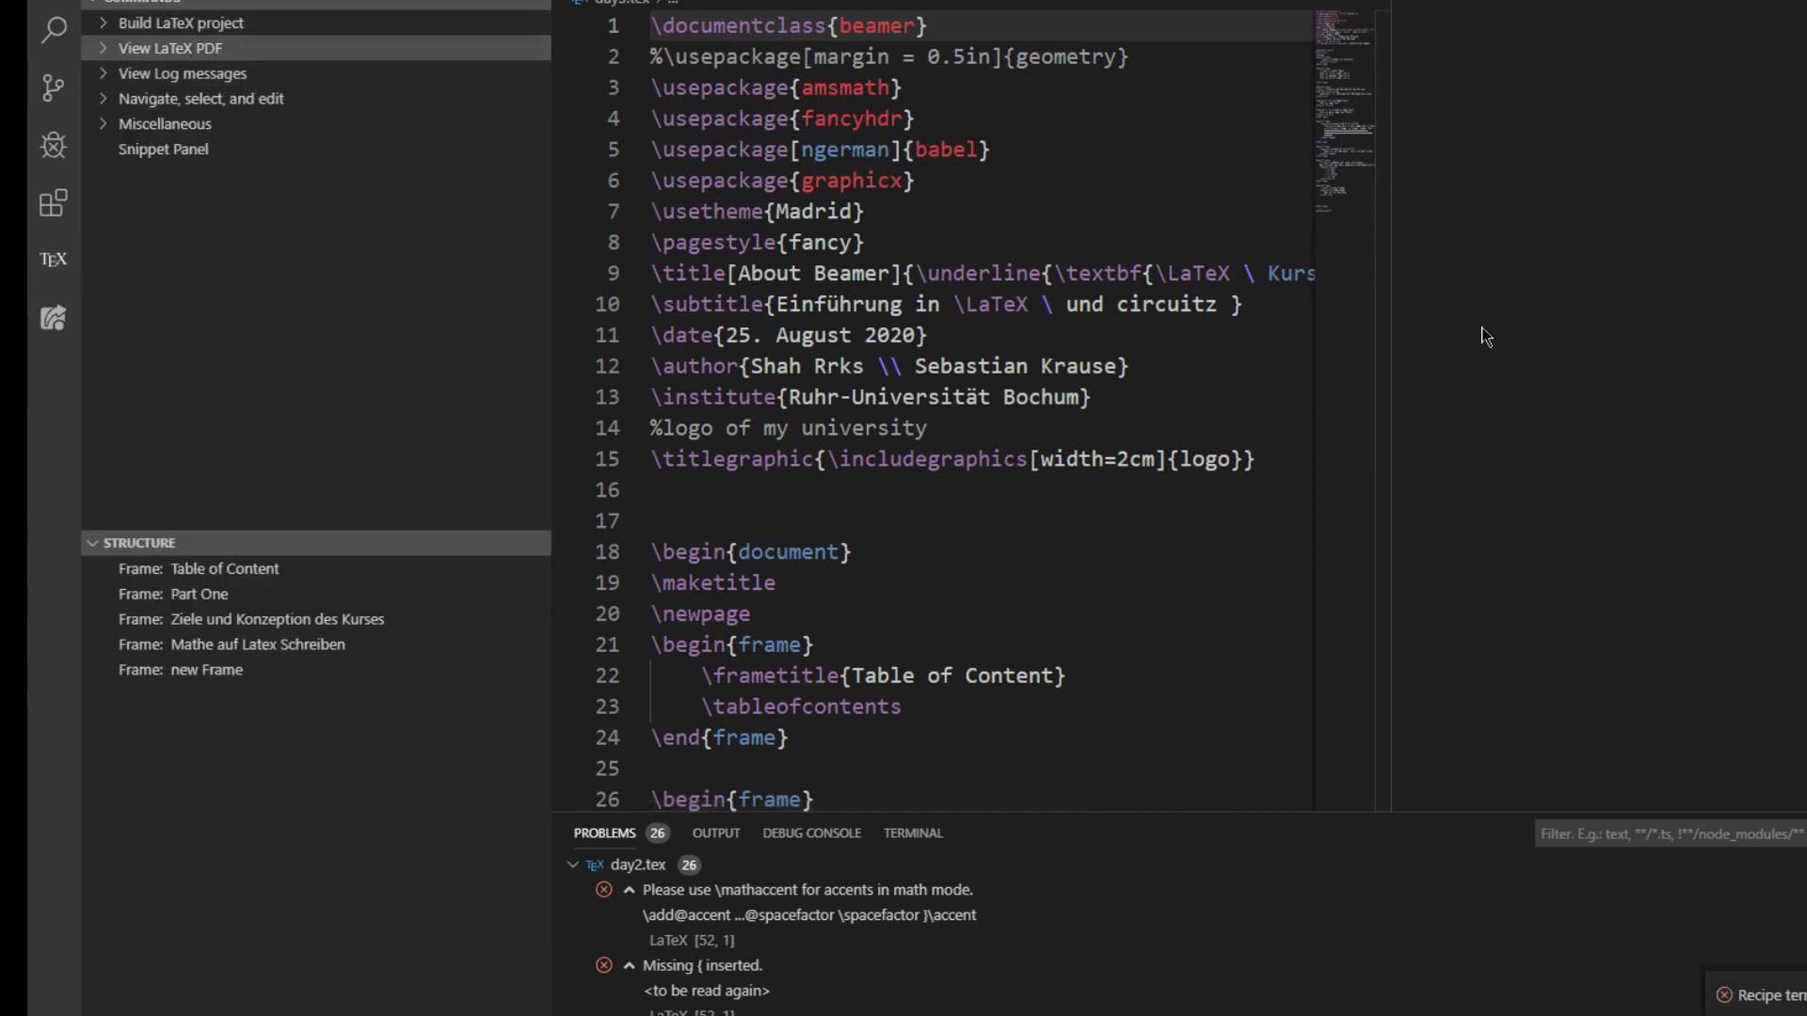
left_click(307, 26)
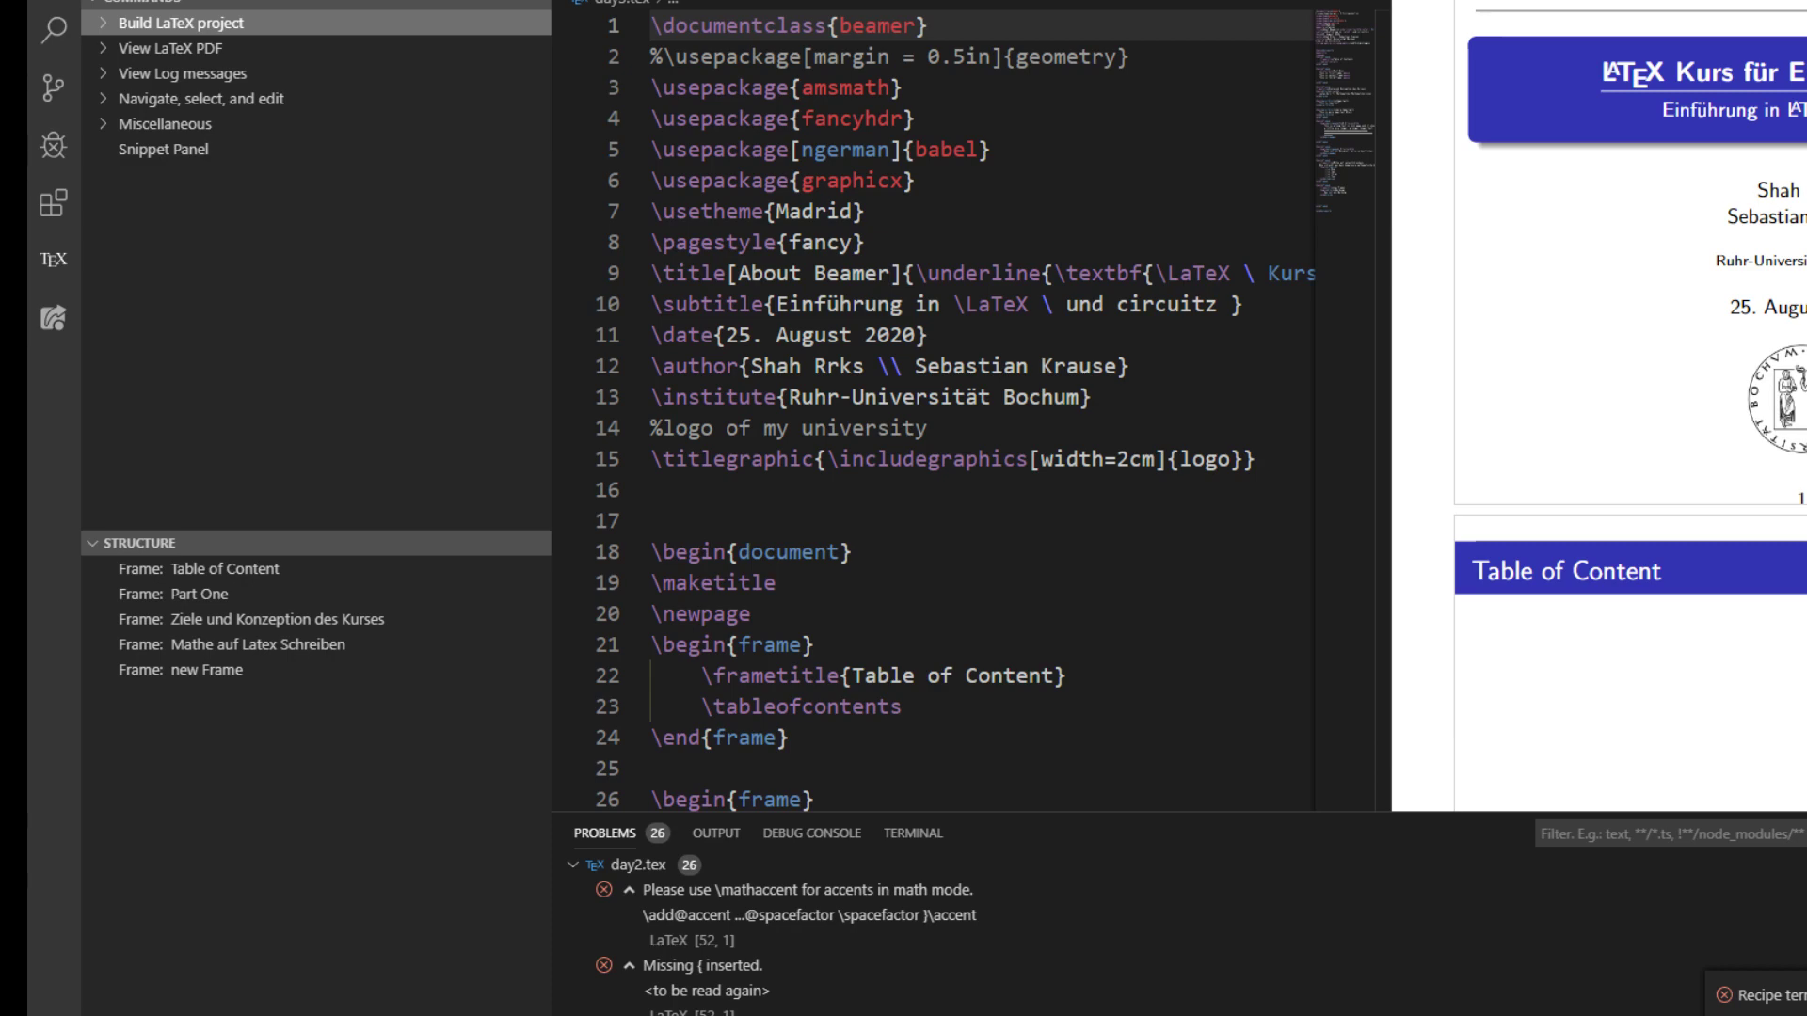
scroll(950, 237, "down", 6)
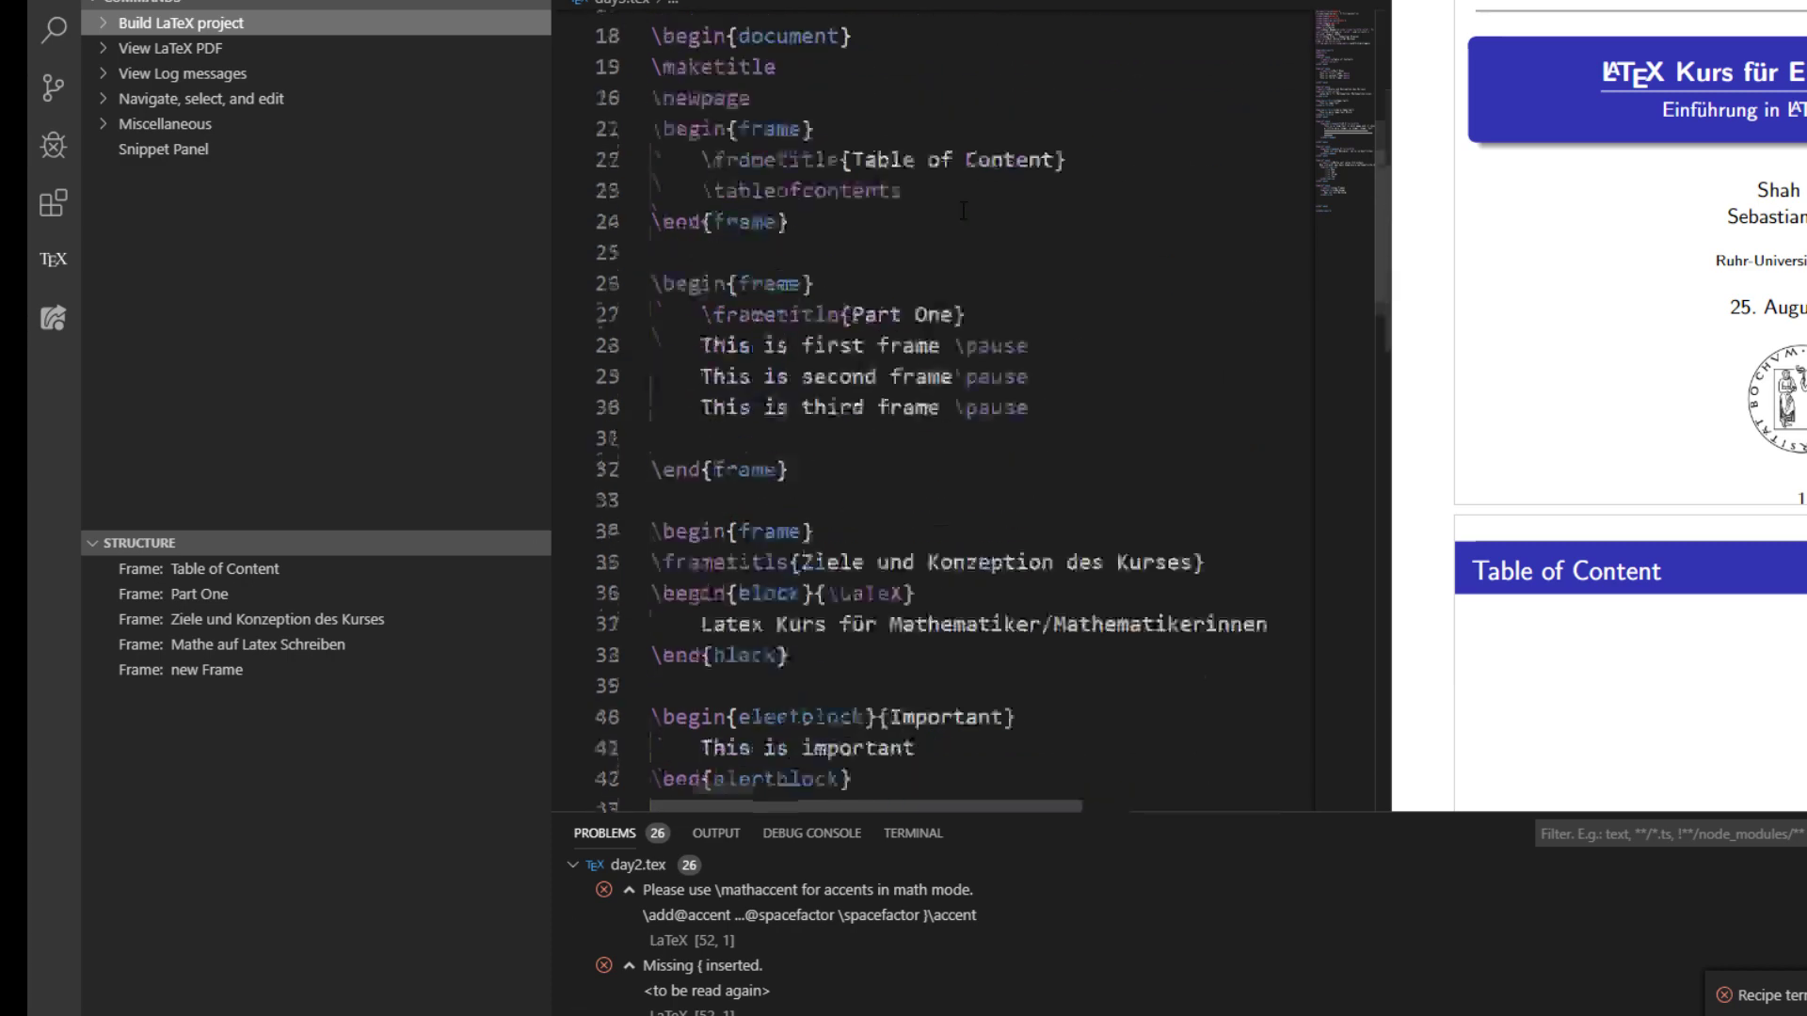
scroll(950, 237, "down", 9)
scroll(949, 237, "down", 8)
scroll(948, 237, "down", 1)
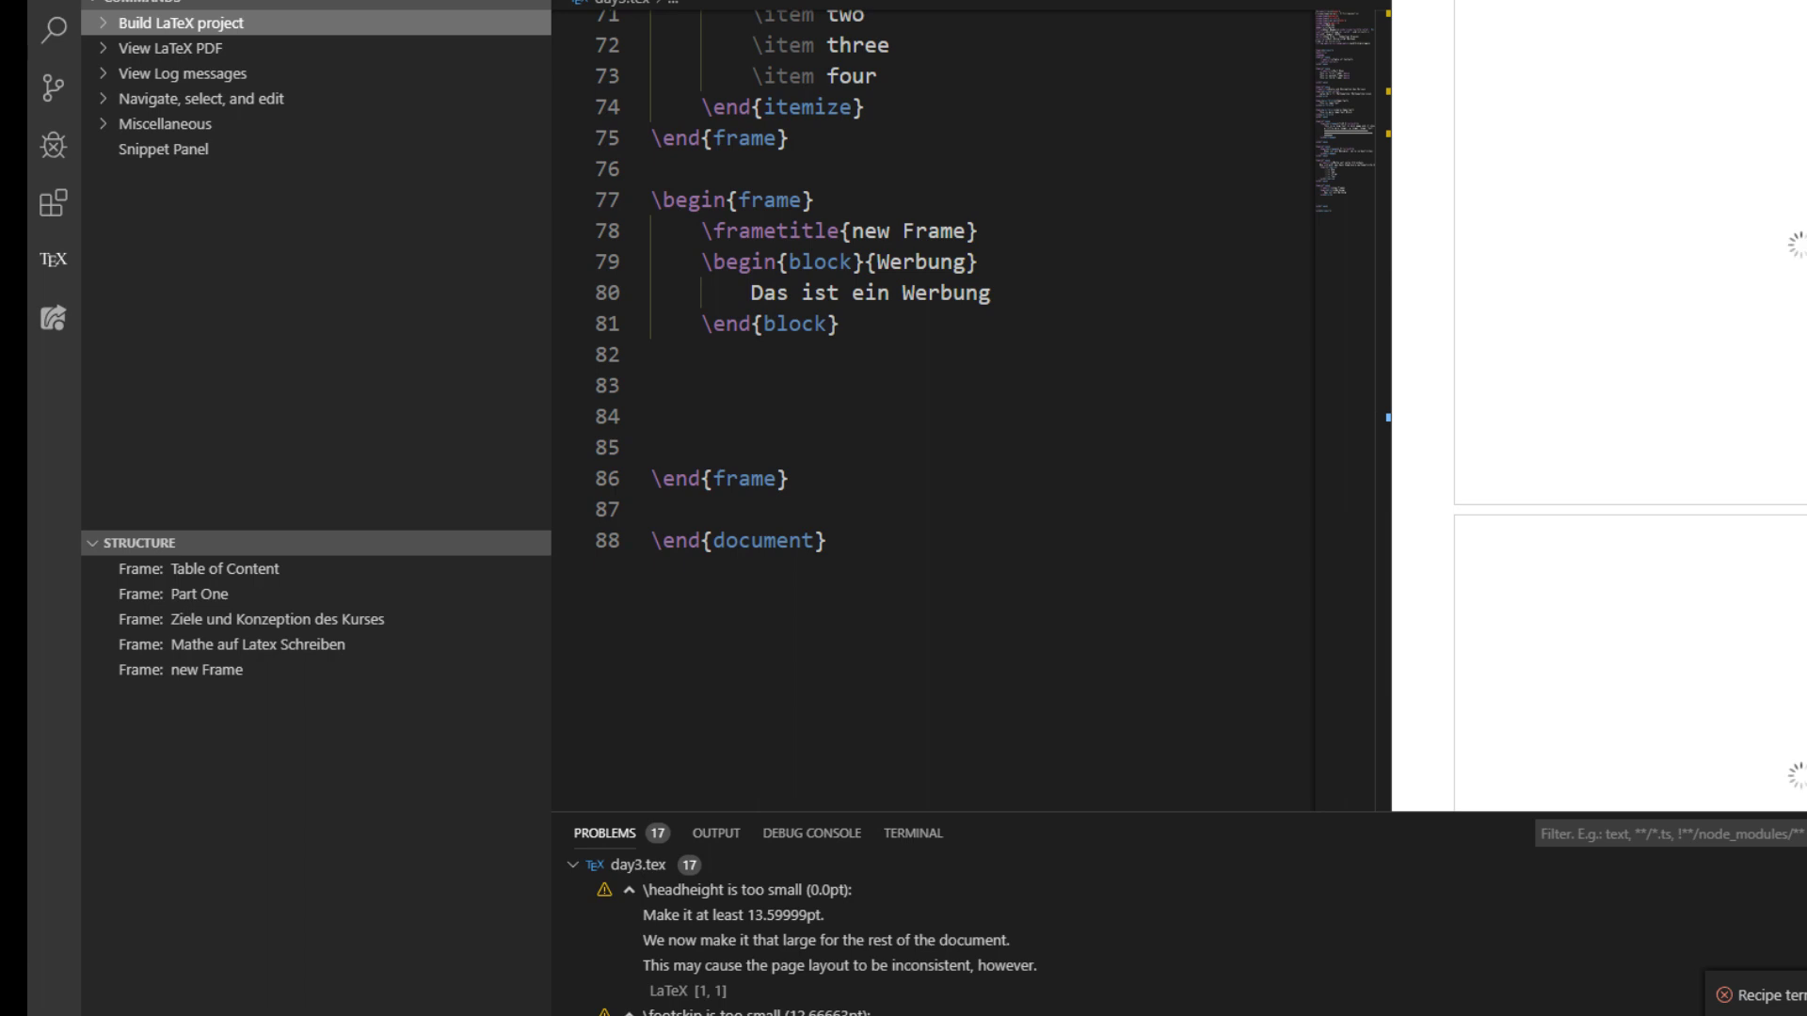
left_click(103, 29)
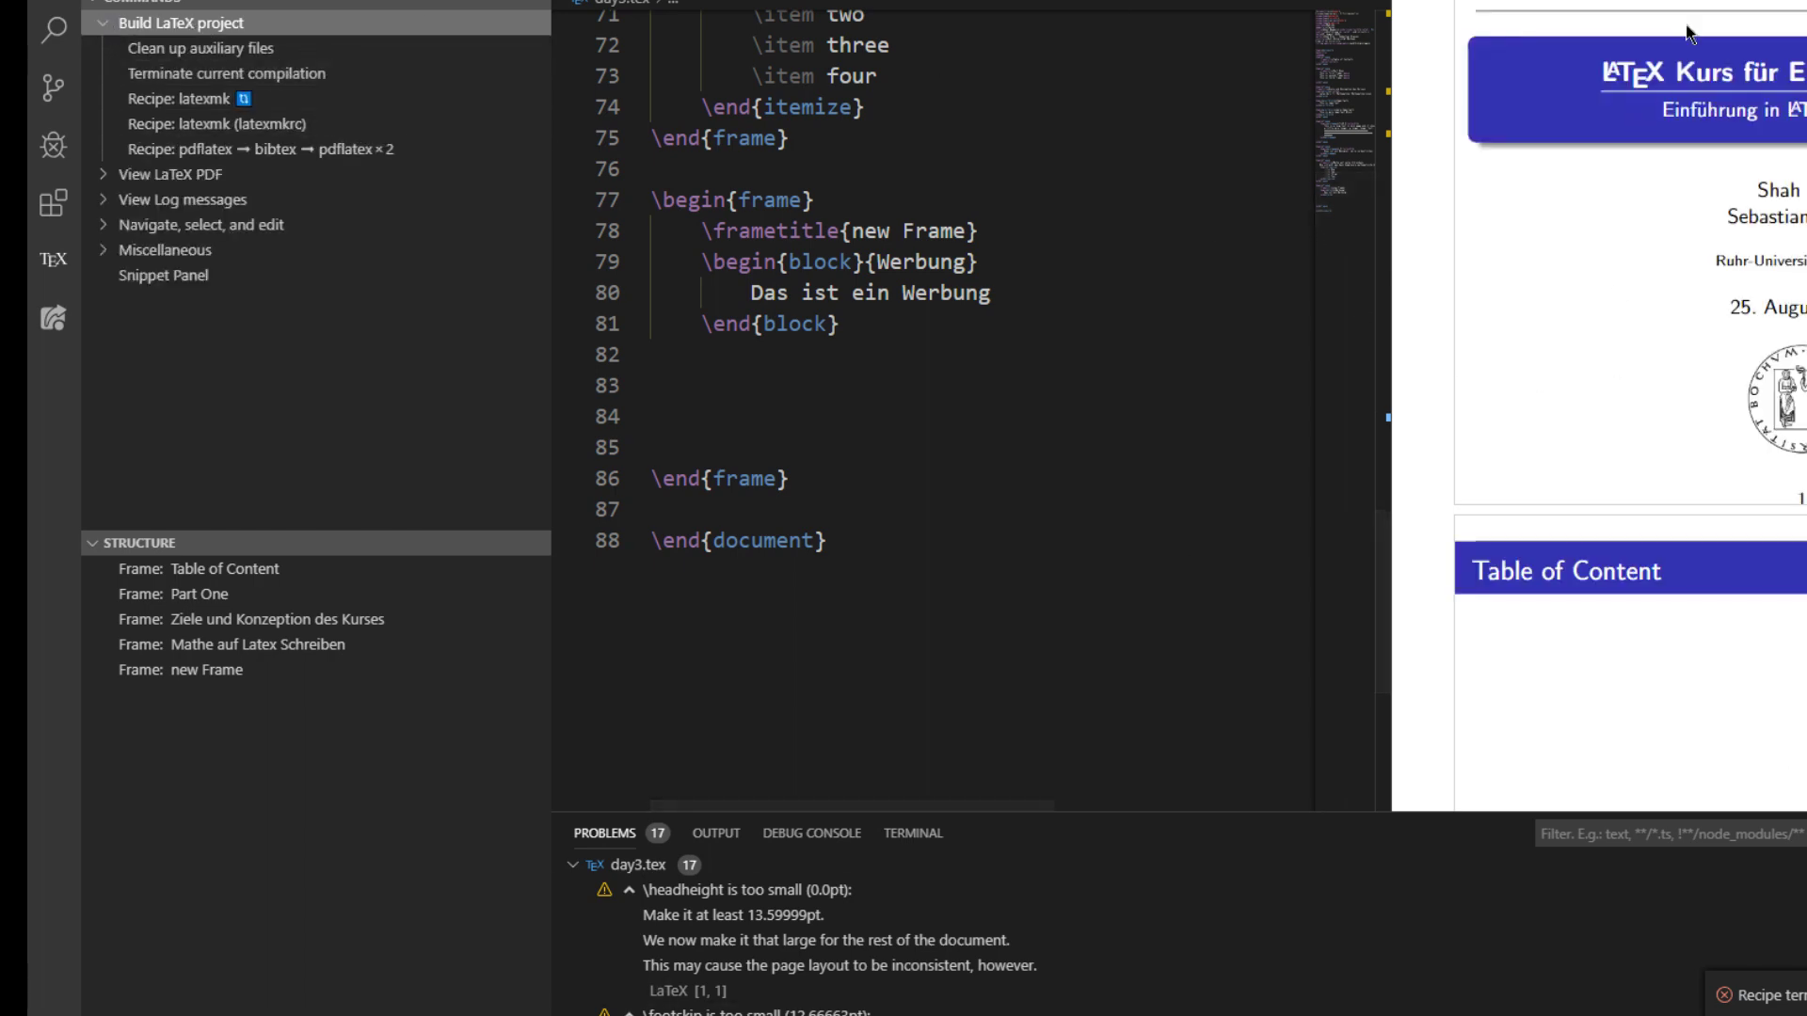
mouse_move(1688, 31)
scroll(1724, 338, "down", 3)
scroll(1724, 338, "down", 3)
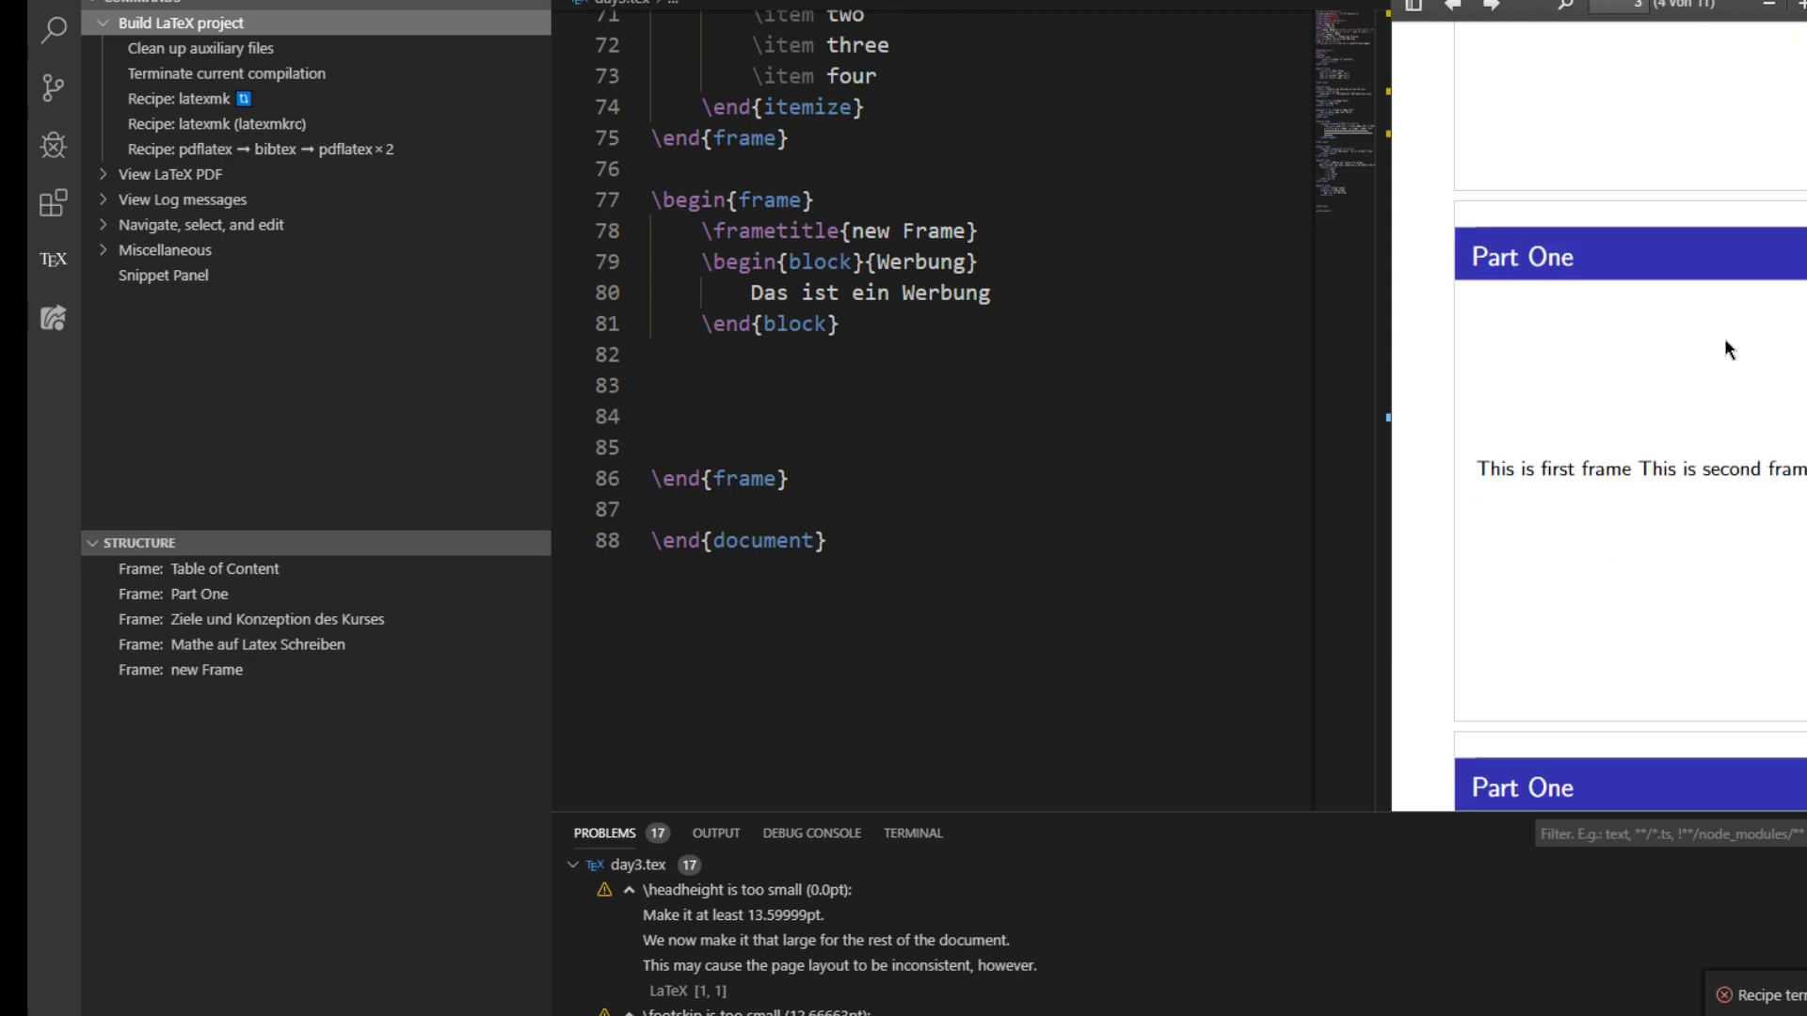
scroll(1724, 337, "down", 3)
scroll(1723, 337, "down", 3)
scroll(974, 410, "up", 5)
scroll(974, 410, "up", 7)
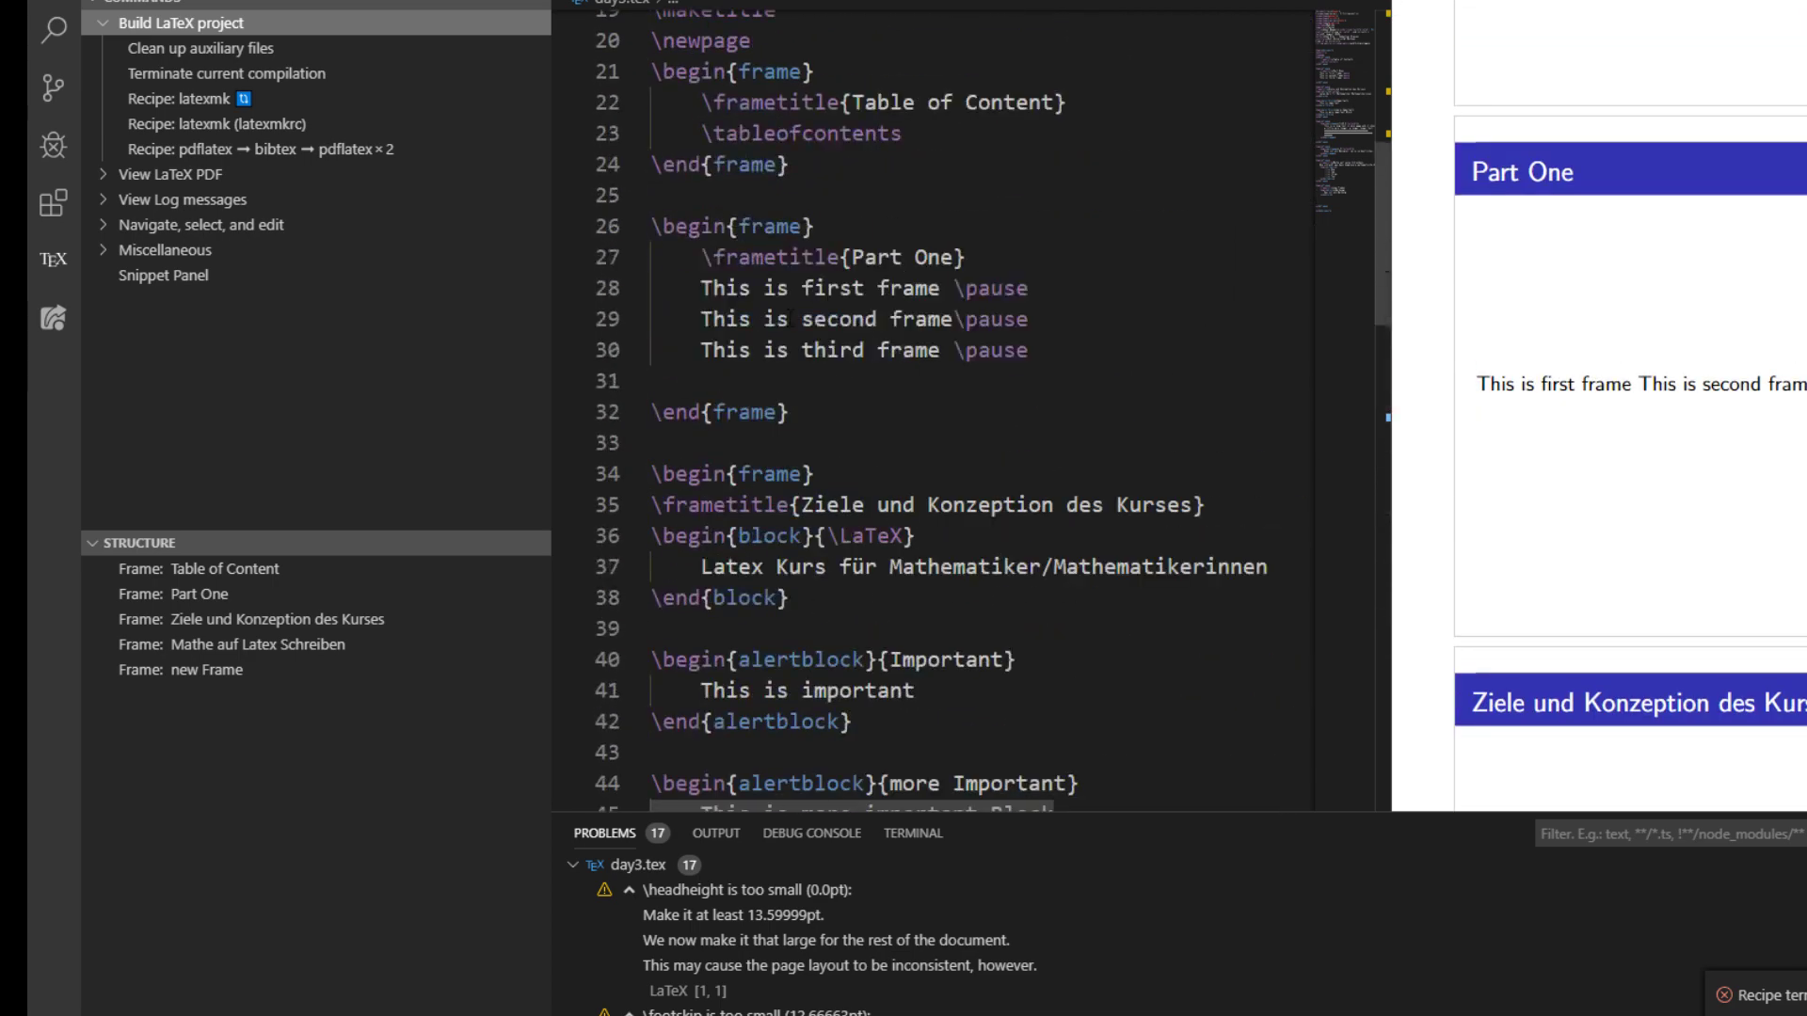
scroll(974, 409, "up", 7)
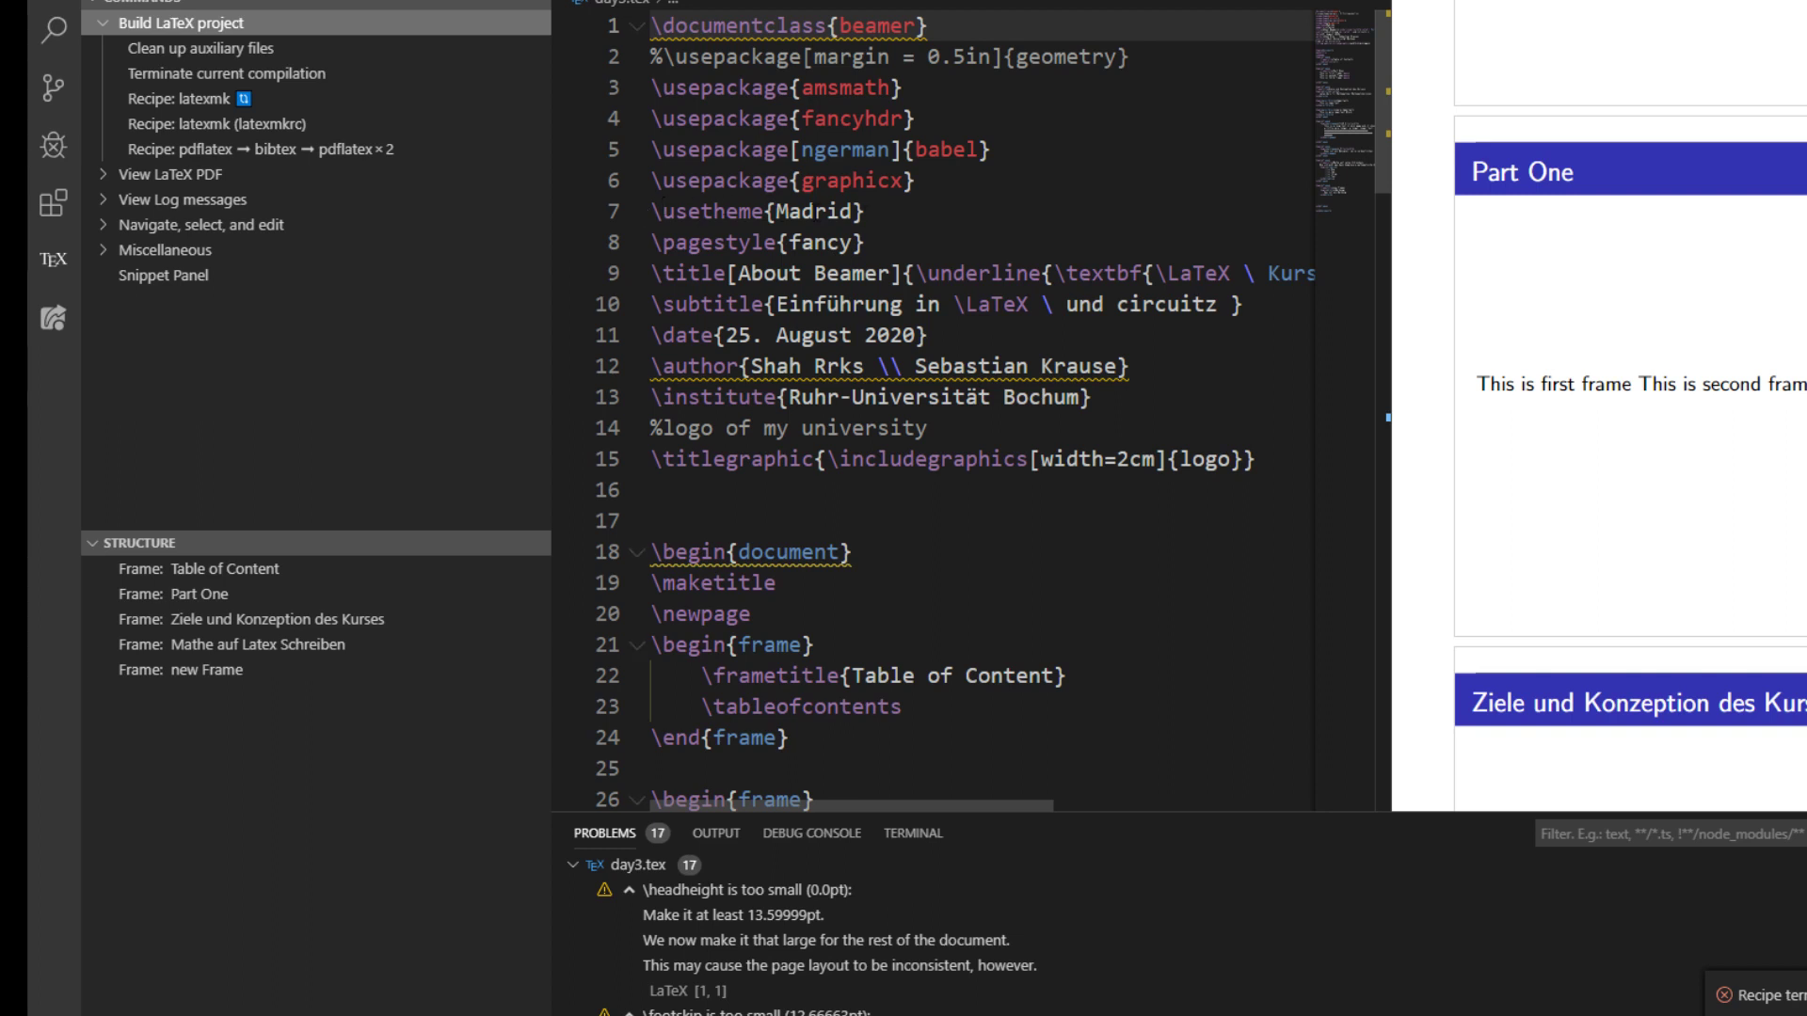
Step: In day3.tex, check the Madrid theme line and select the word maketitle
left_click(899, 215)
scroll(1668, 390, "down", 5)
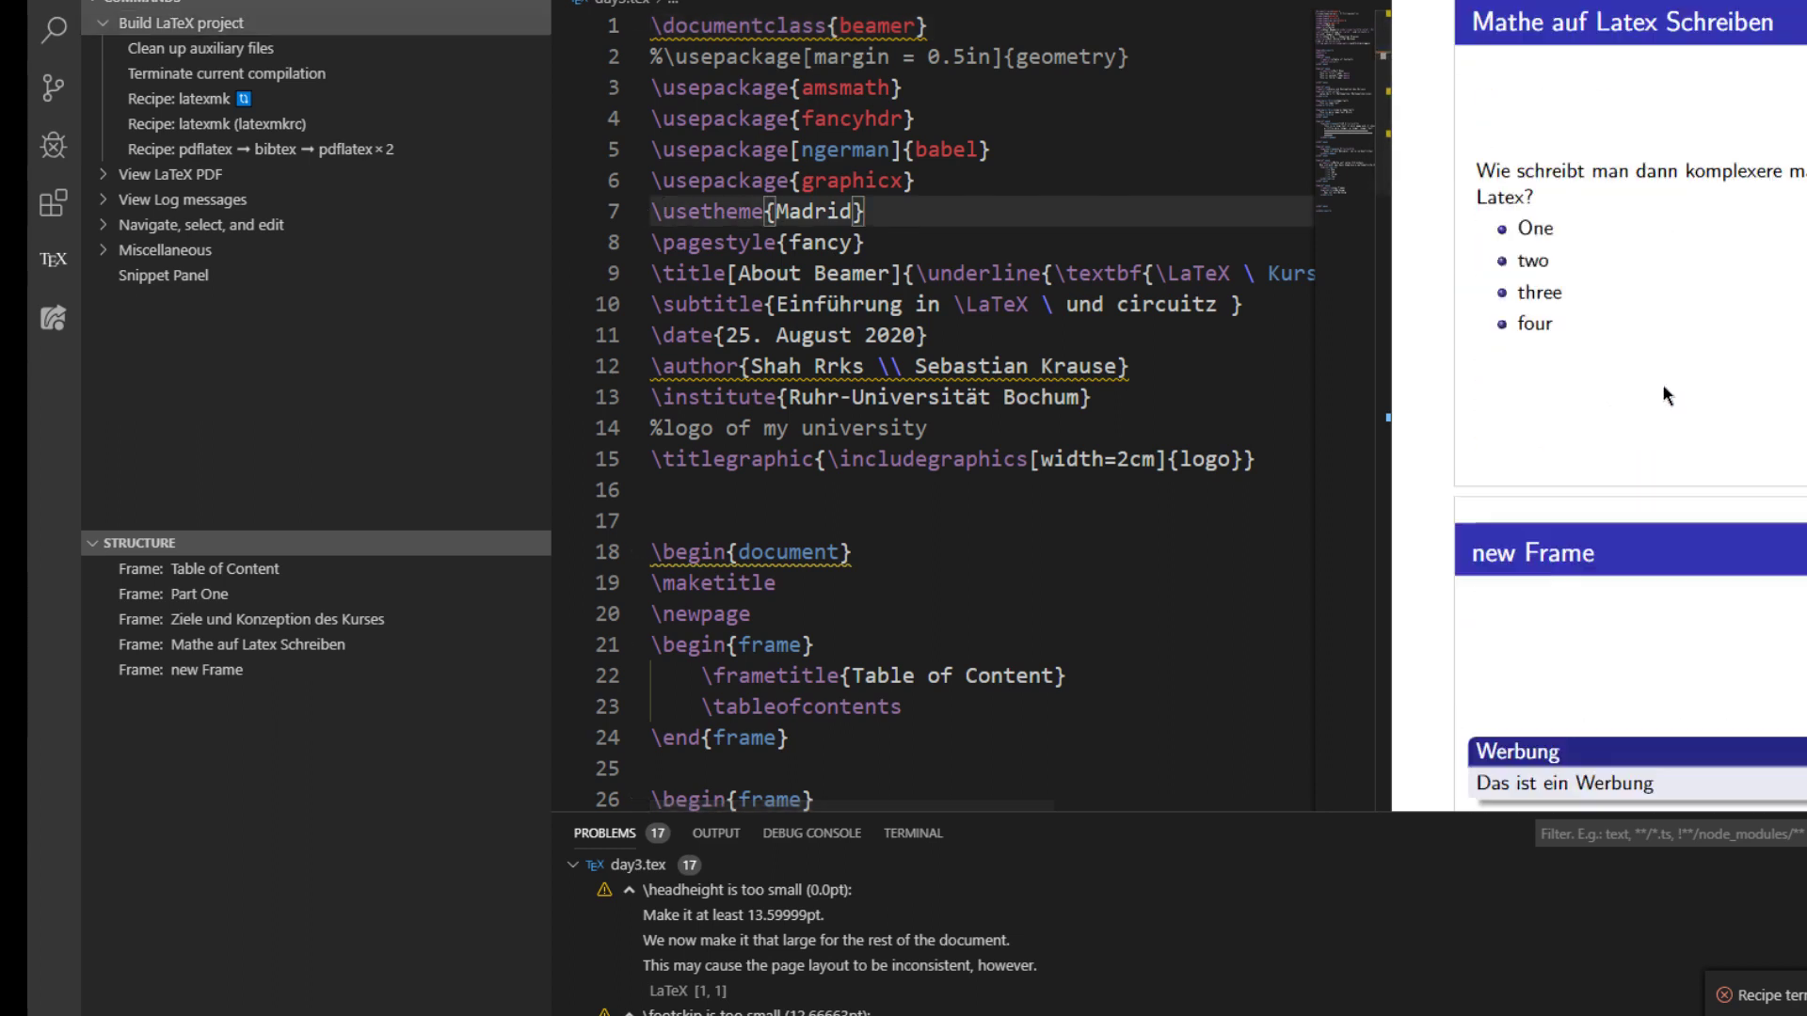
scroll(1668, 390, "down", 2)
left_click(830, 576)
double_click(725, 582)
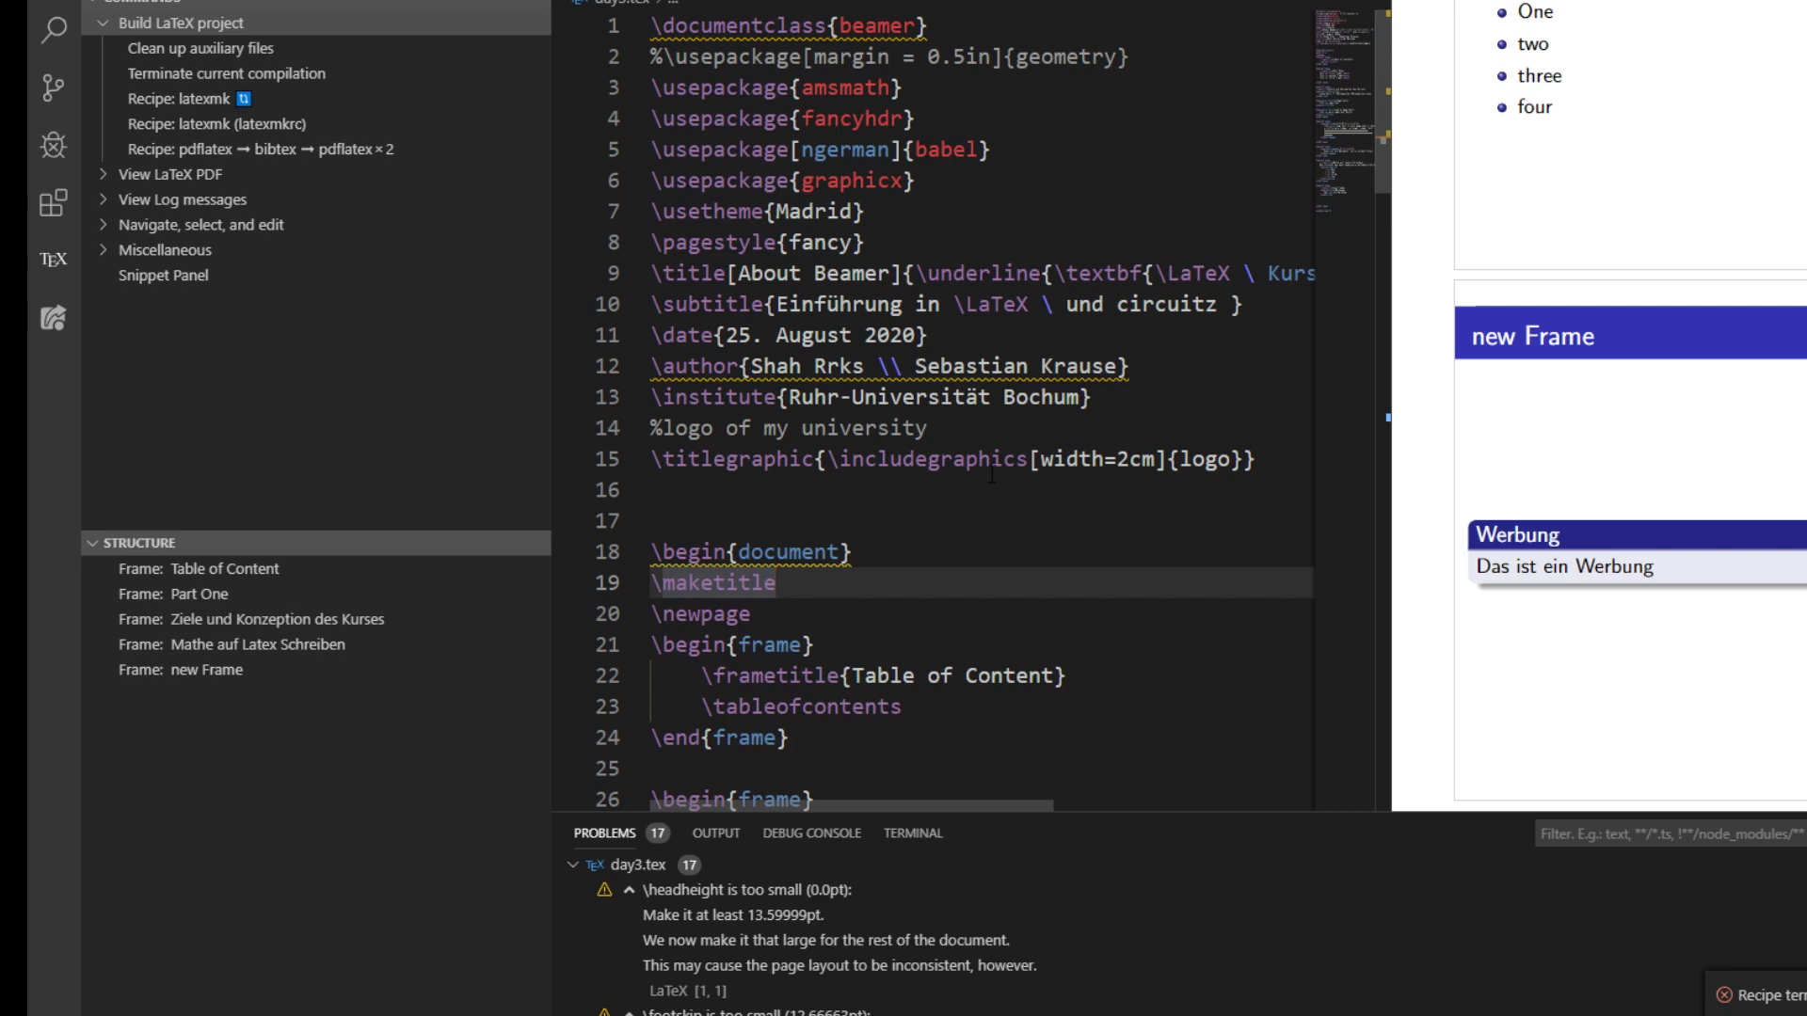
scroll(980, 622, "down", 5)
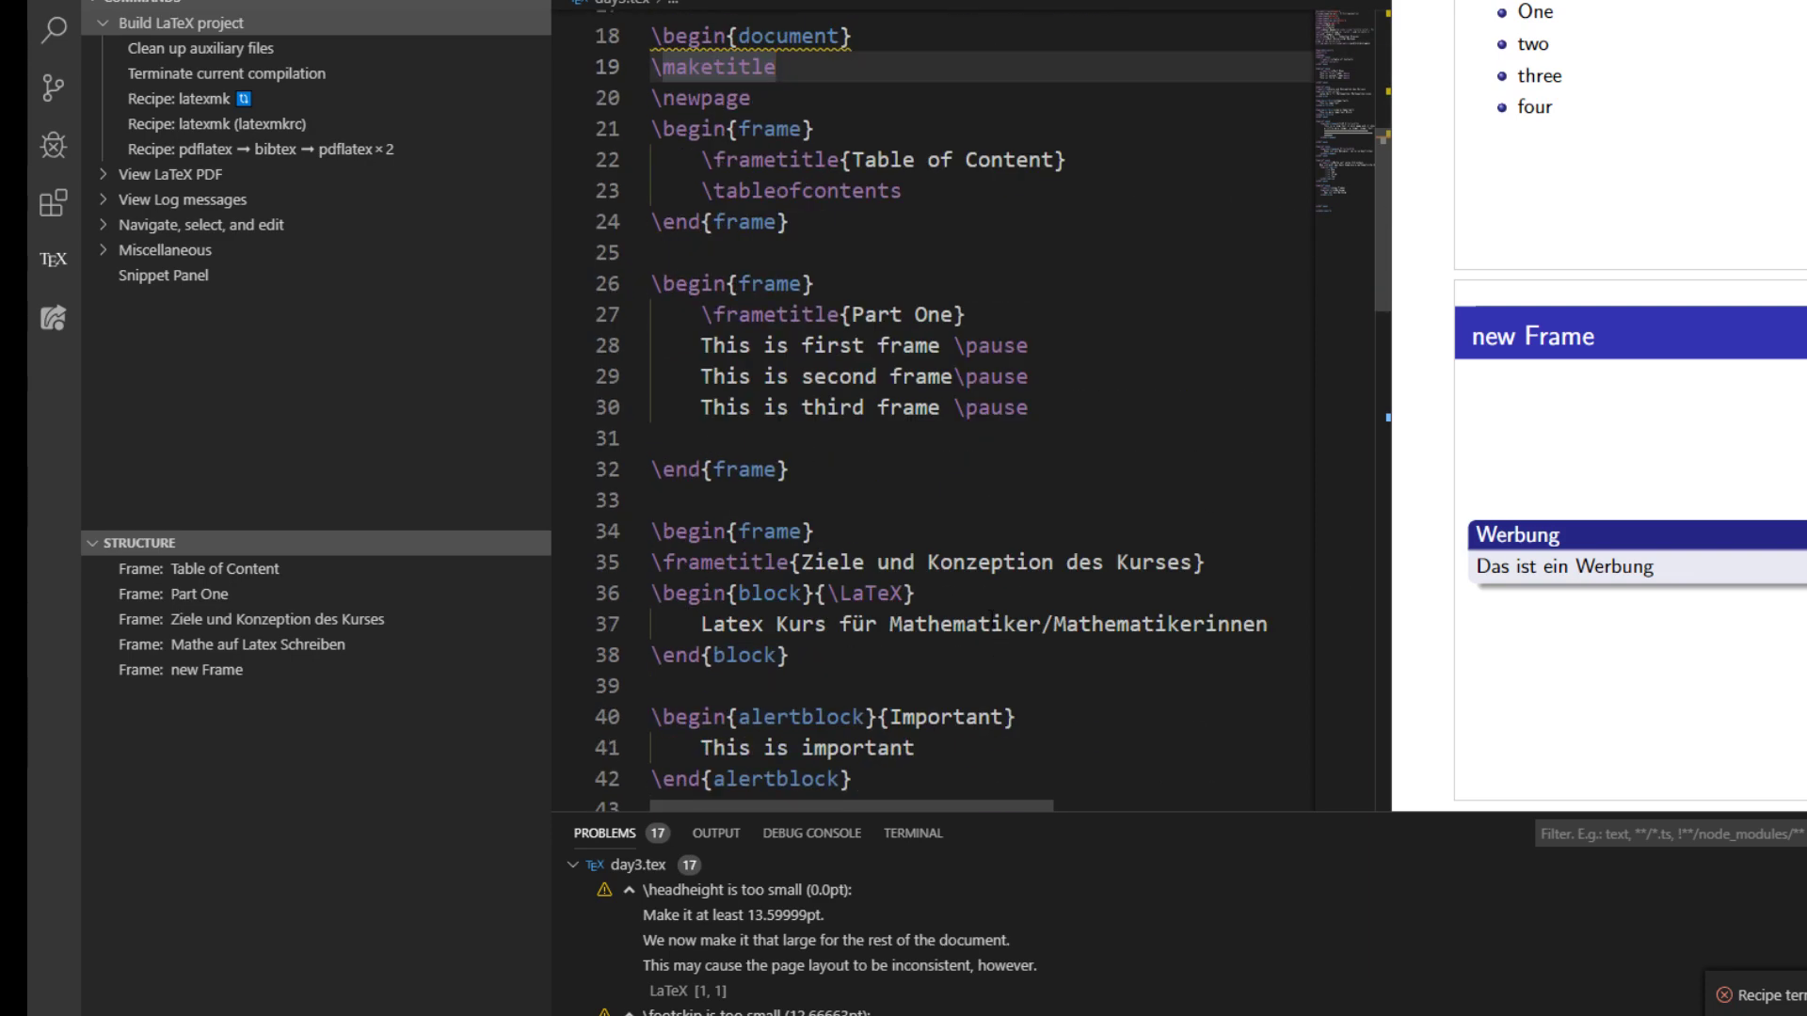
scroll(986, 619, "down", 4)
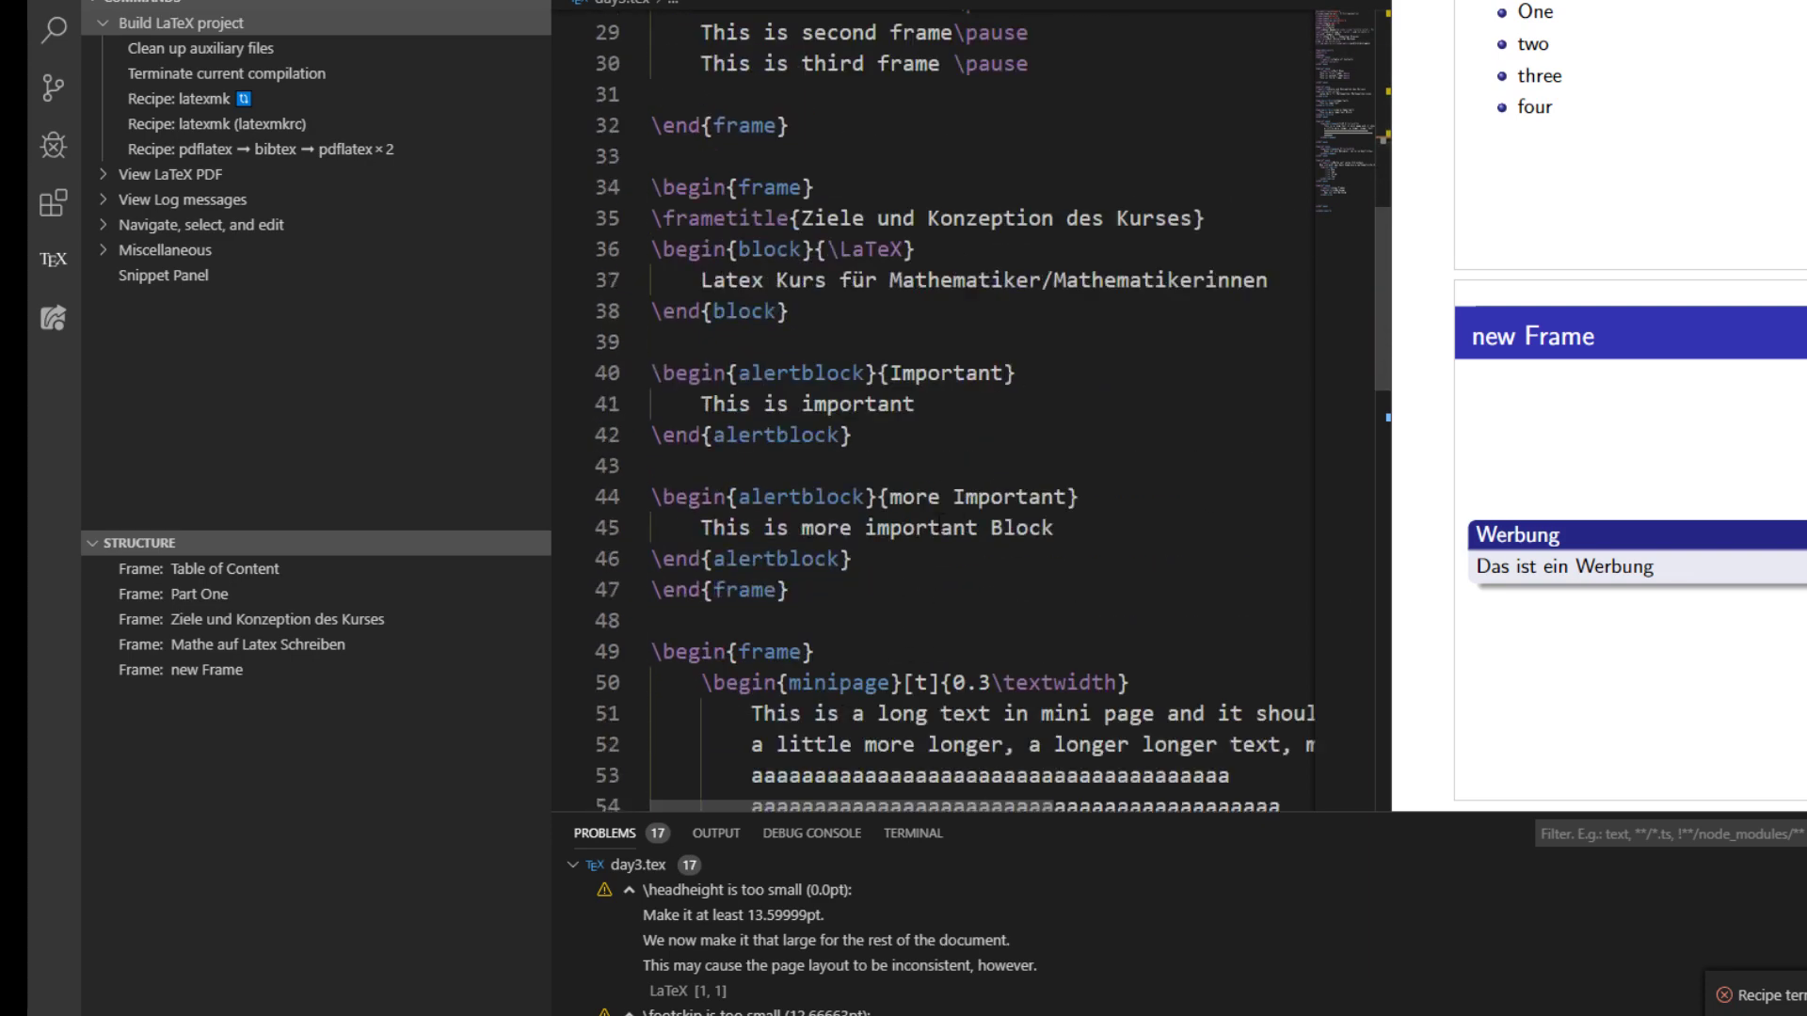